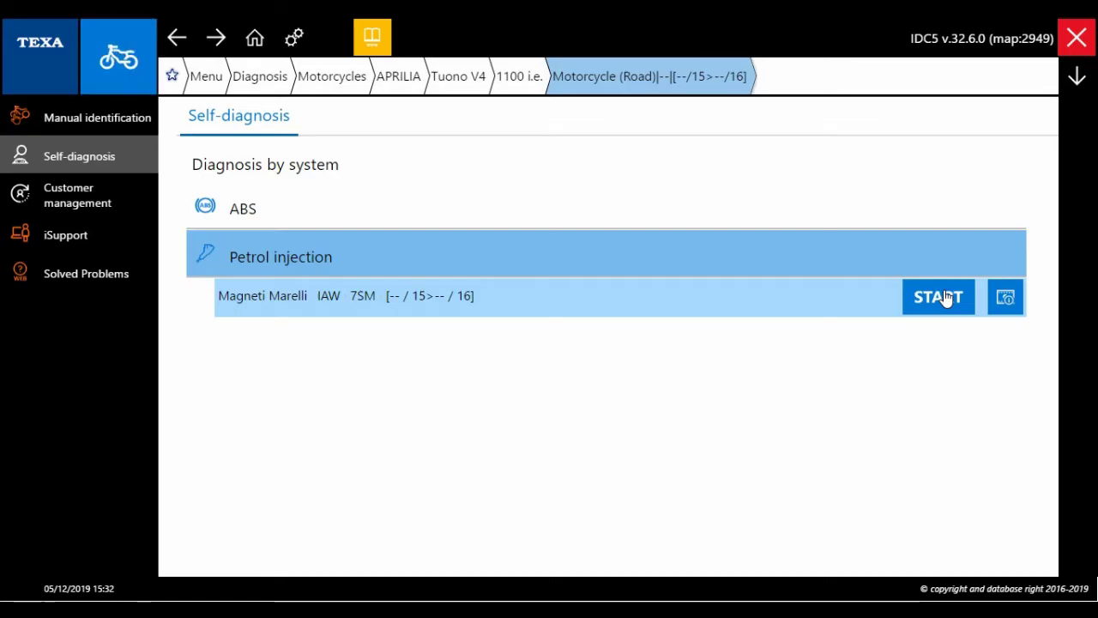
# Launch self-diagnosis of the Magneti Marelli IAW 7SM petrol injection unit, accepting the warning and confirming
pyautogui.click(943, 297)
pyautogui.click(672, 410)
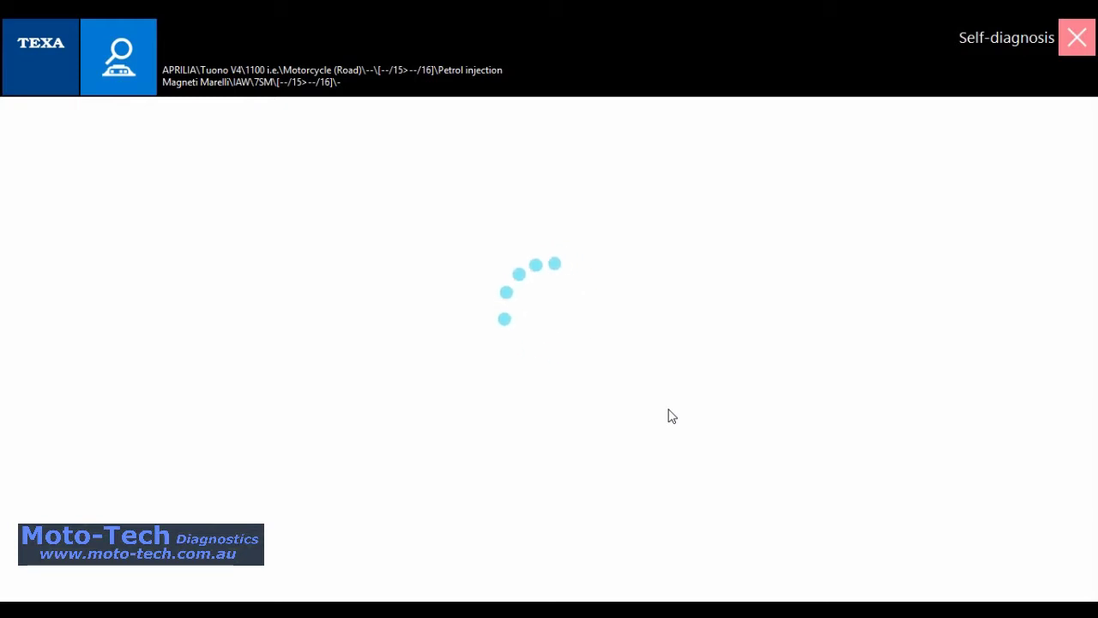
pyautogui.click(953, 490)
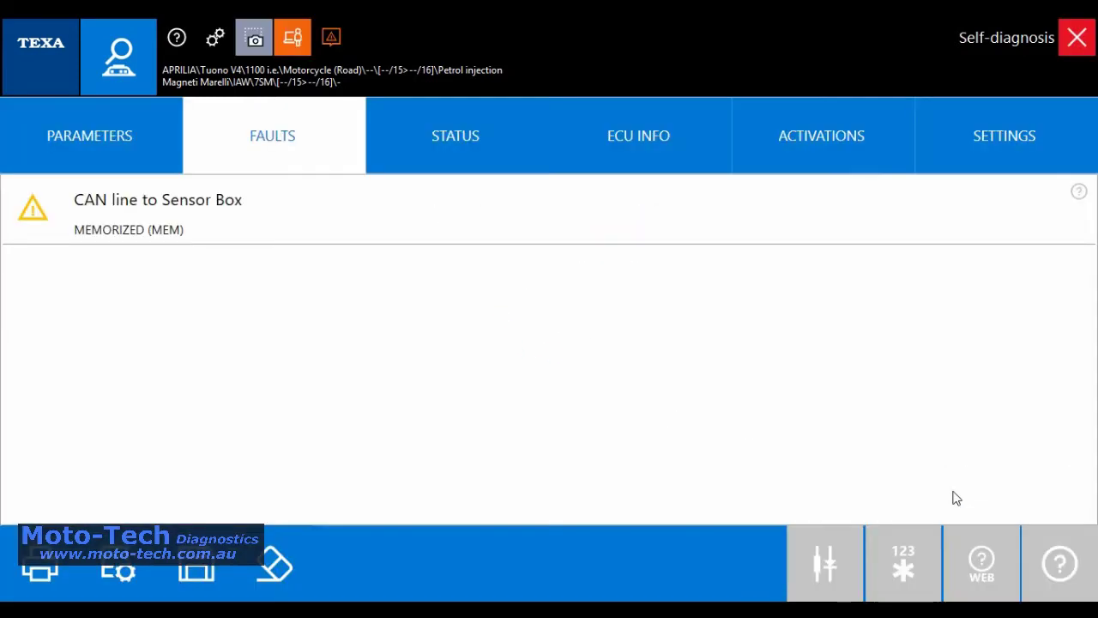
# Read the help for the CAN line to Sensor Box fault, then show the live parameters
pyautogui.click(595, 219)
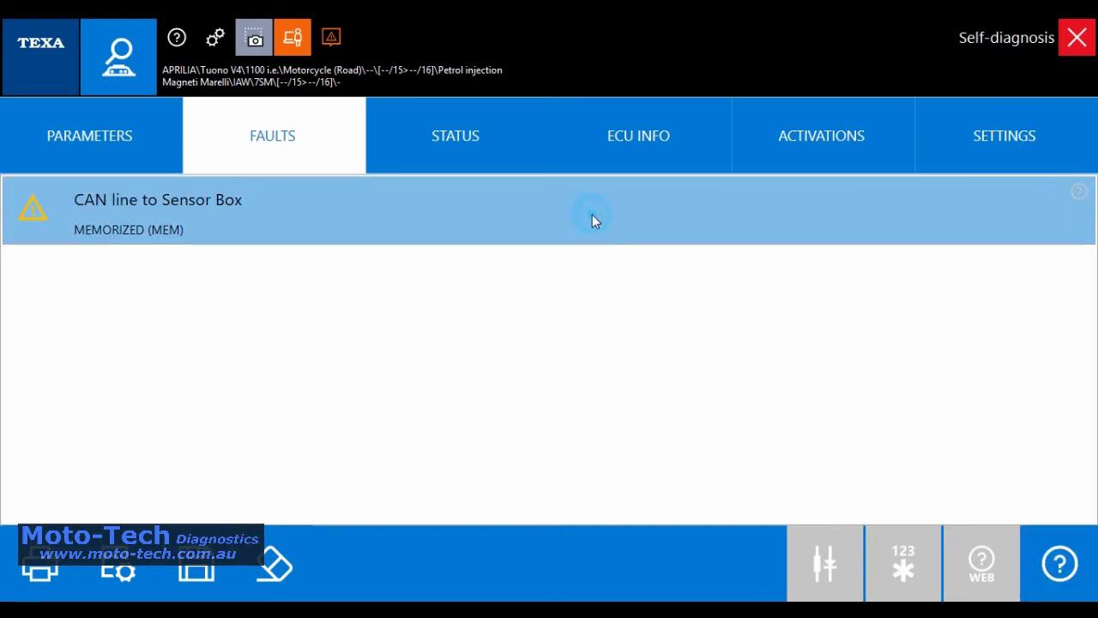
pyautogui.click(1063, 557)
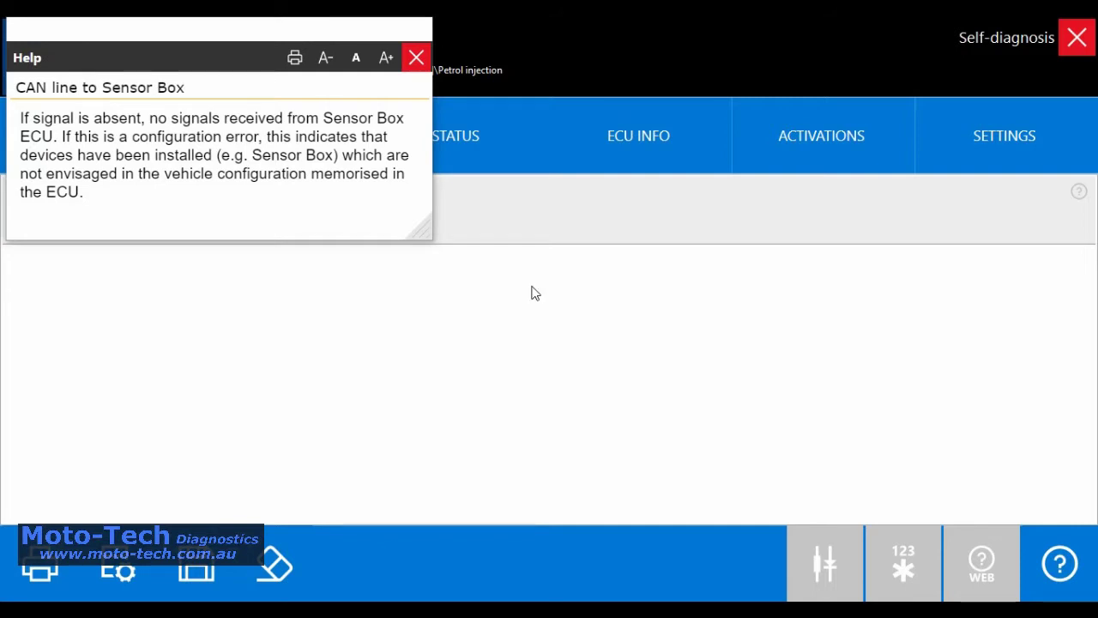
pyautogui.click(416, 57)
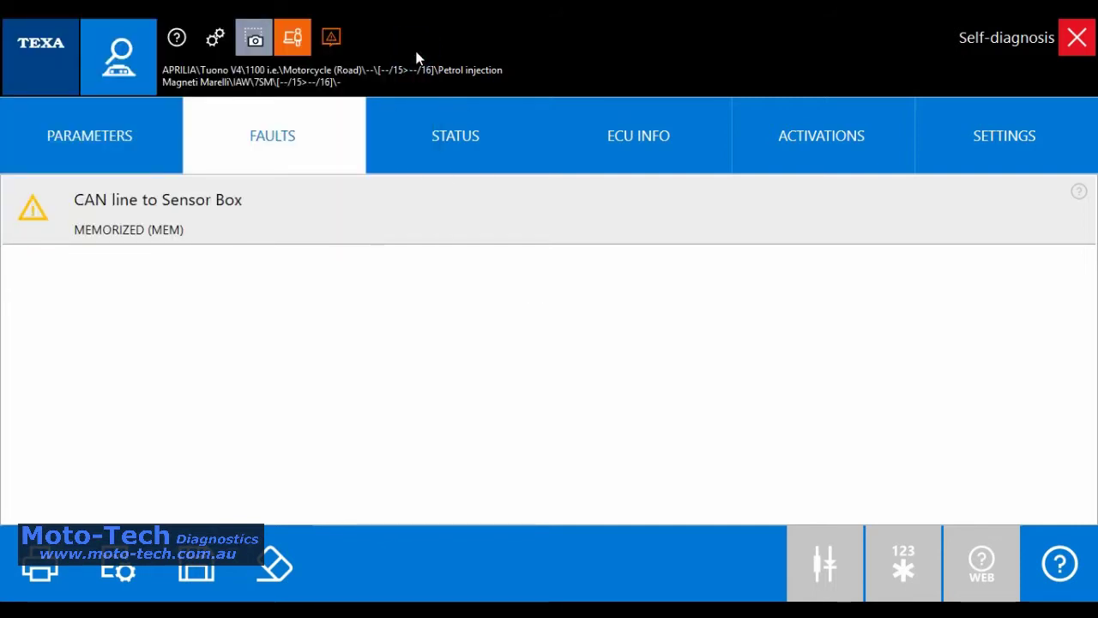
pyautogui.click(111, 137)
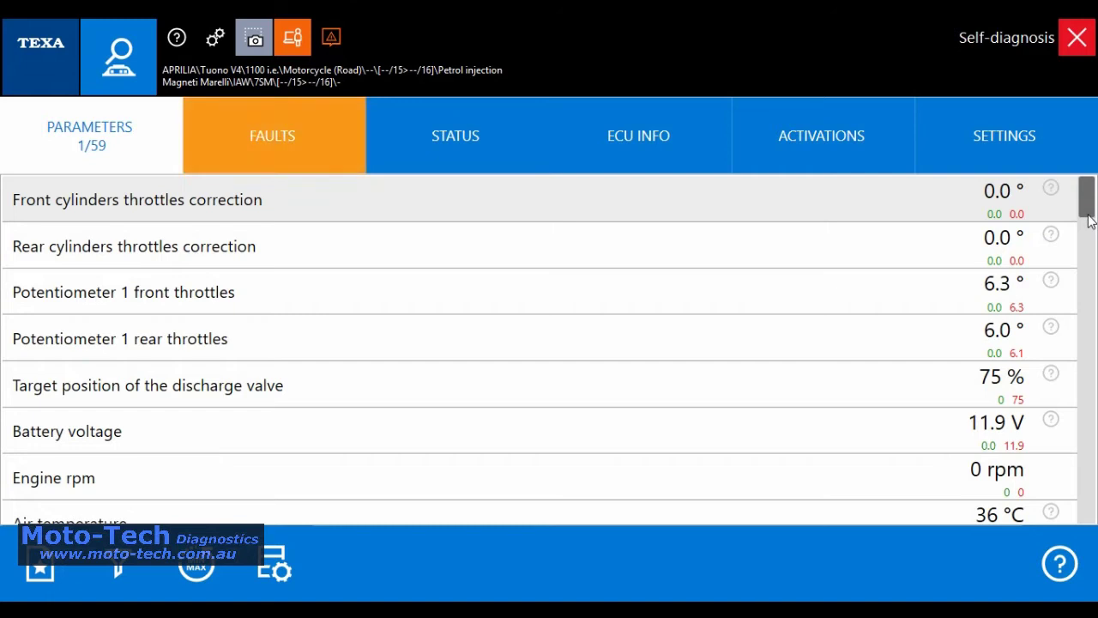
# Scroll the parameter list and read the help for Rear cylinders (1 and 3) intake pressure
pyautogui.moveTo(1089, 219); pyautogui.dragTo(1090, 341)
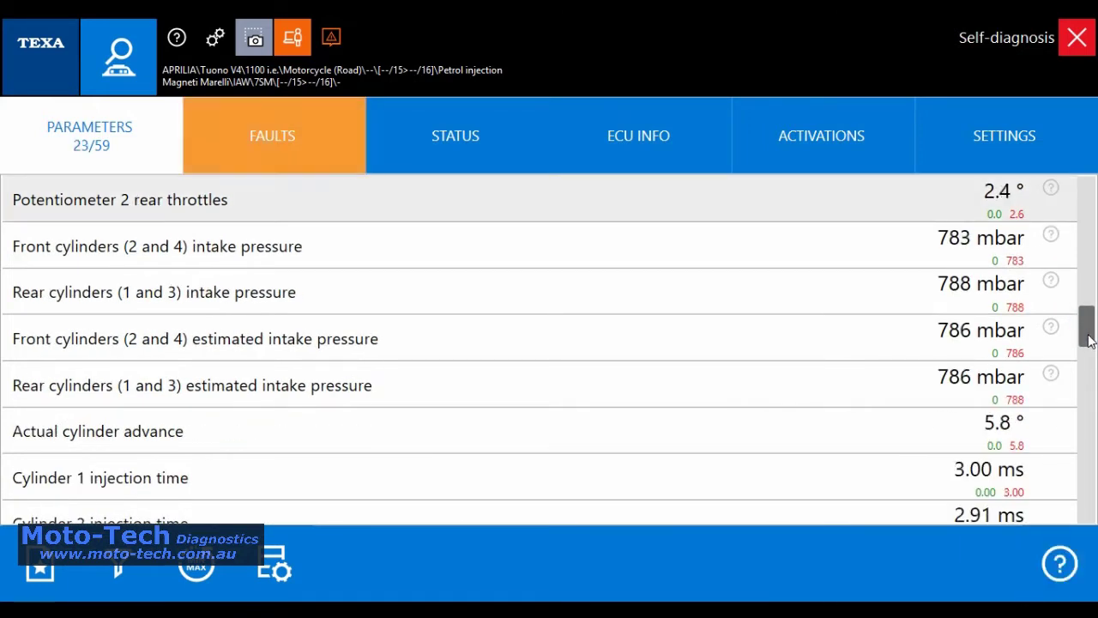
pyautogui.click(1061, 290)
pyautogui.click(1060, 564)
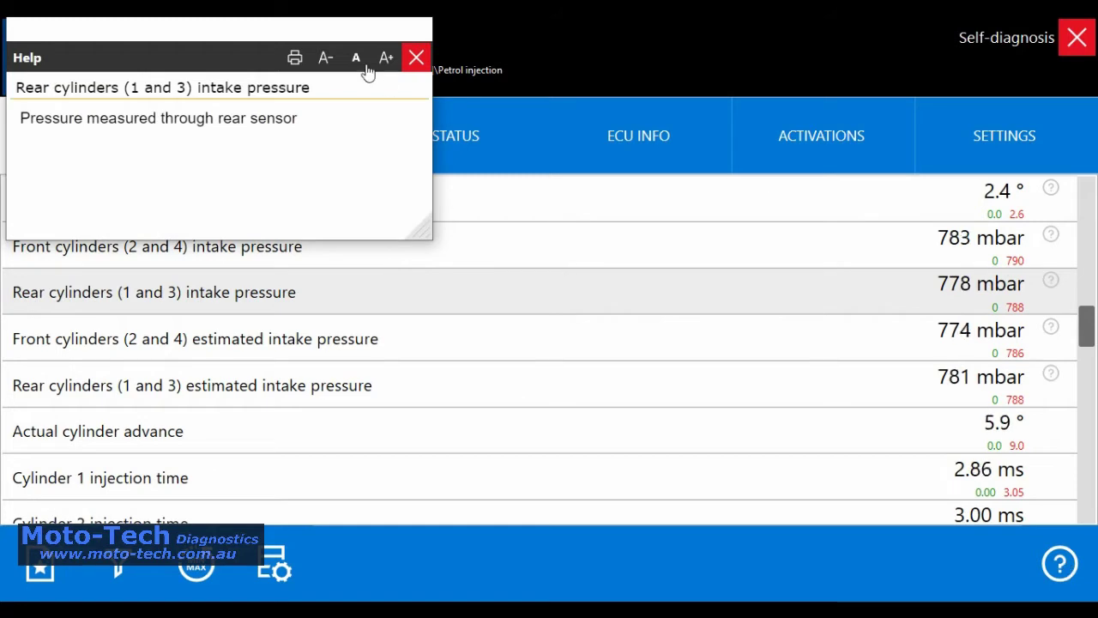
pyautogui.click(416, 57)
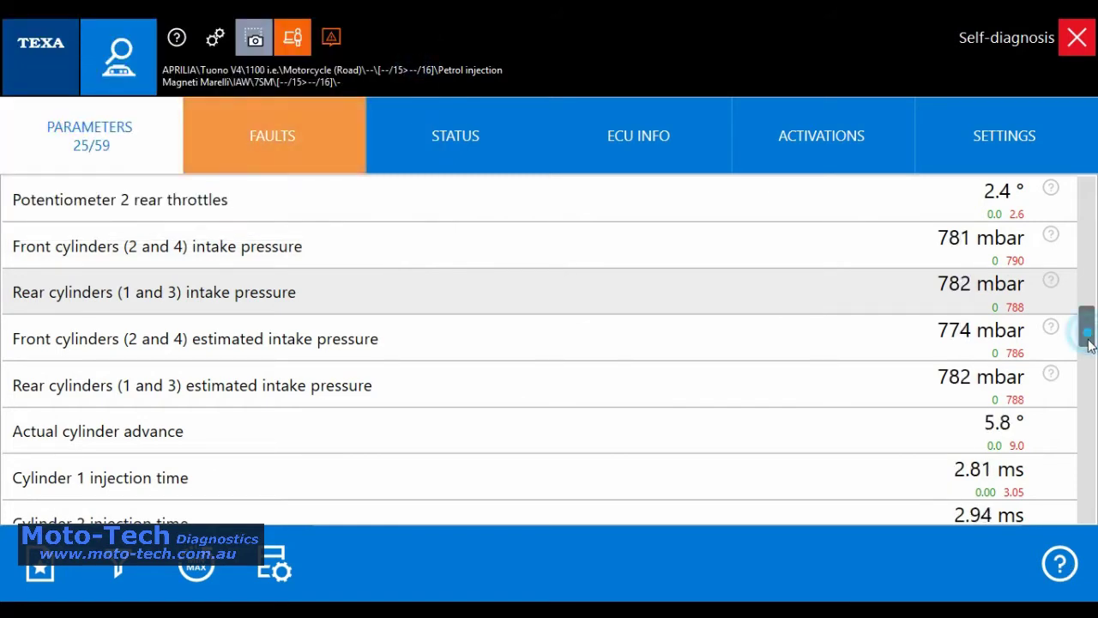
# Read the help for Front throttles lower position, then scroll to the end of the list
pyautogui.moveTo(1088, 338); pyautogui.dragTo(1091, 413)
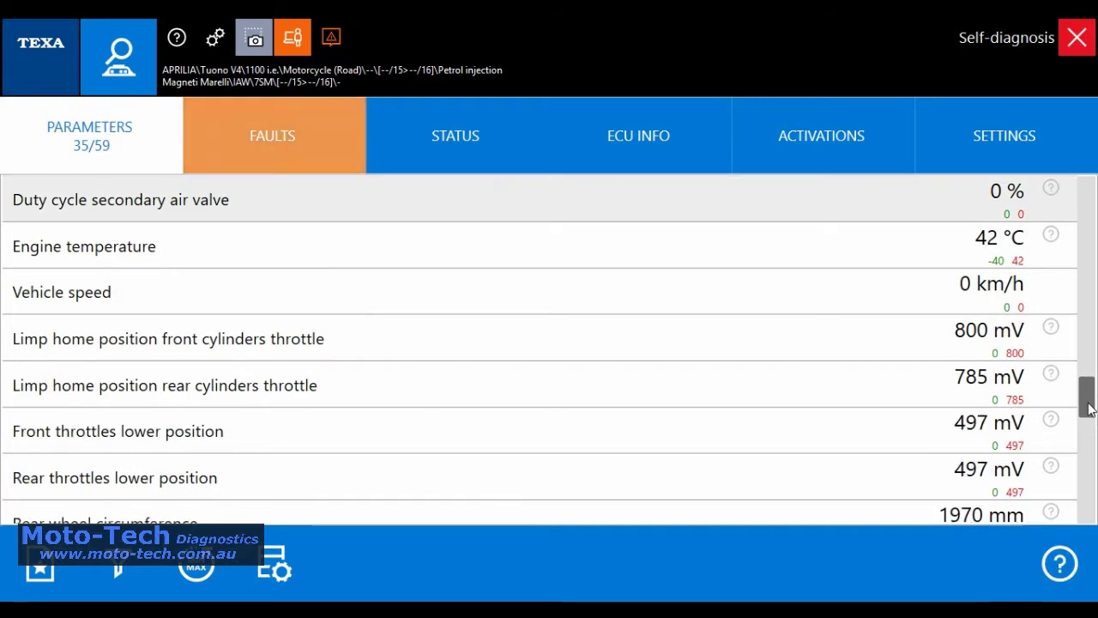
pyautogui.click(884, 432)
pyautogui.click(1055, 564)
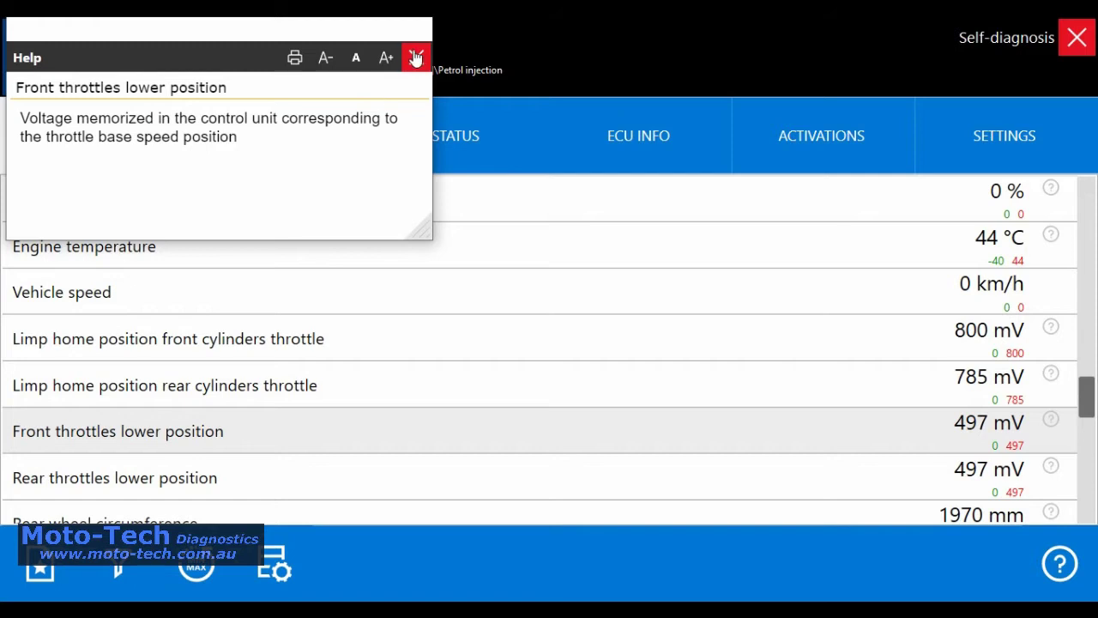
pyautogui.click(416, 57)
pyautogui.click(1086, 472)
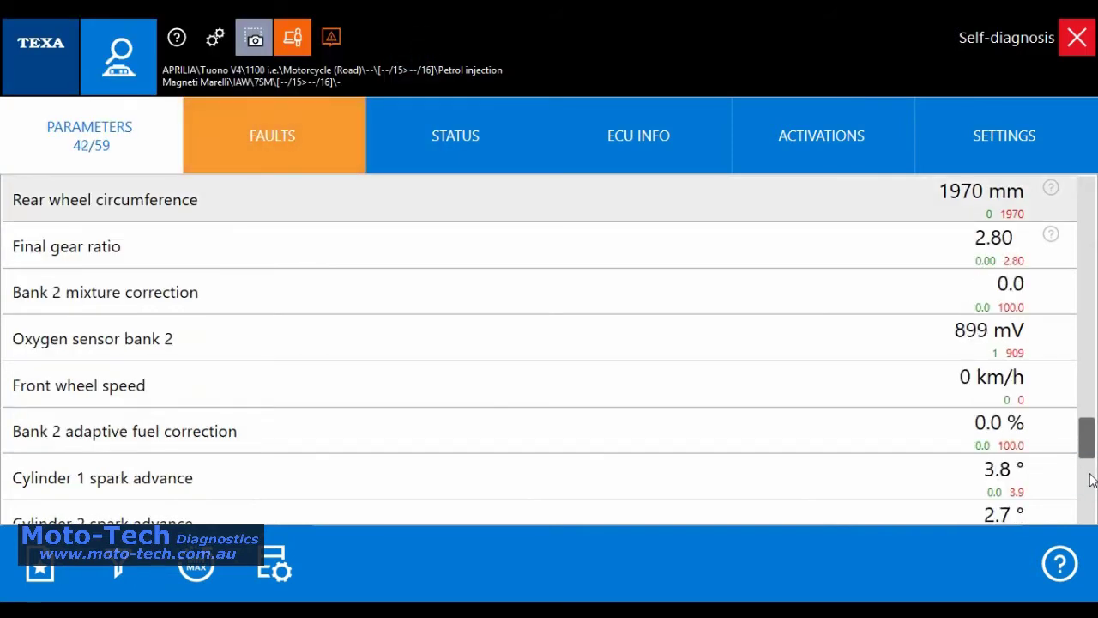
pyautogui.click(1090, 480)
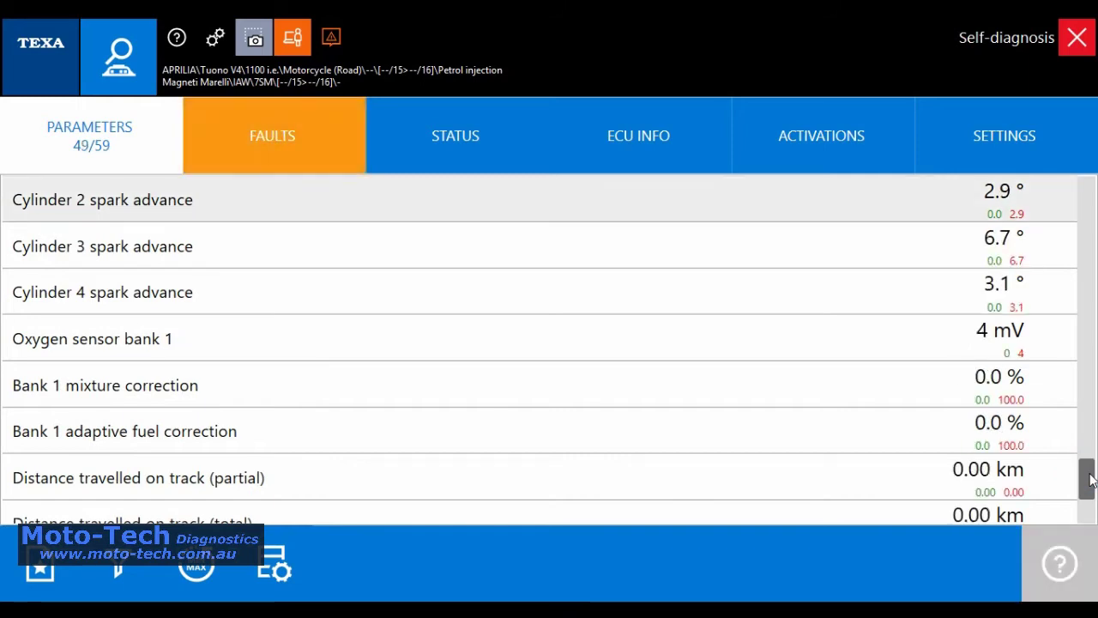
pyautogui.click(1090, 485)
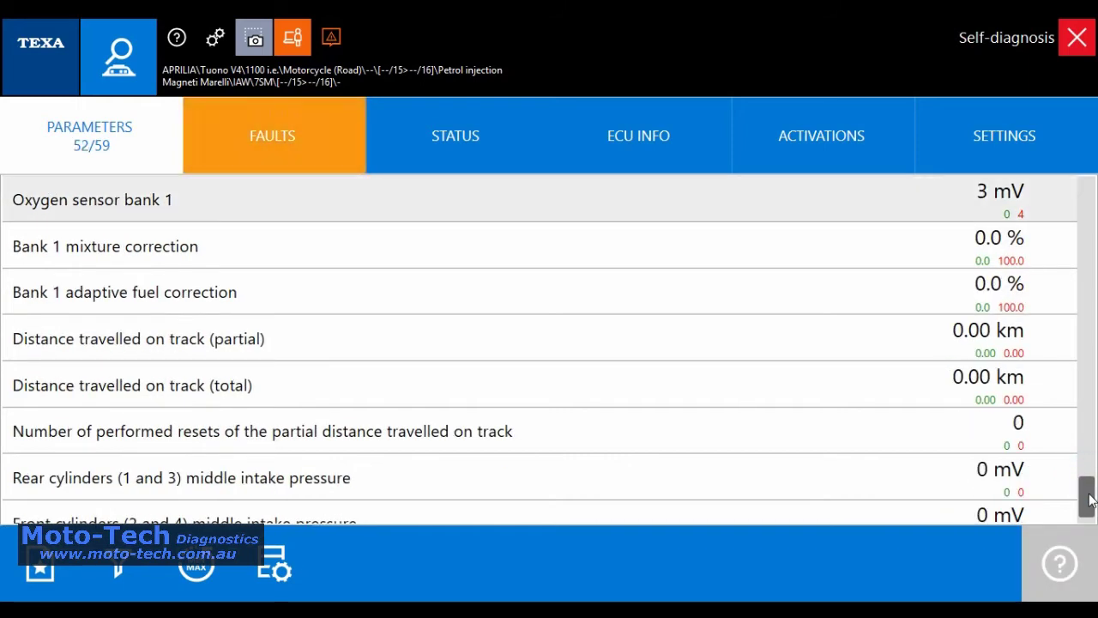
pyautogui.click(1089, 514)
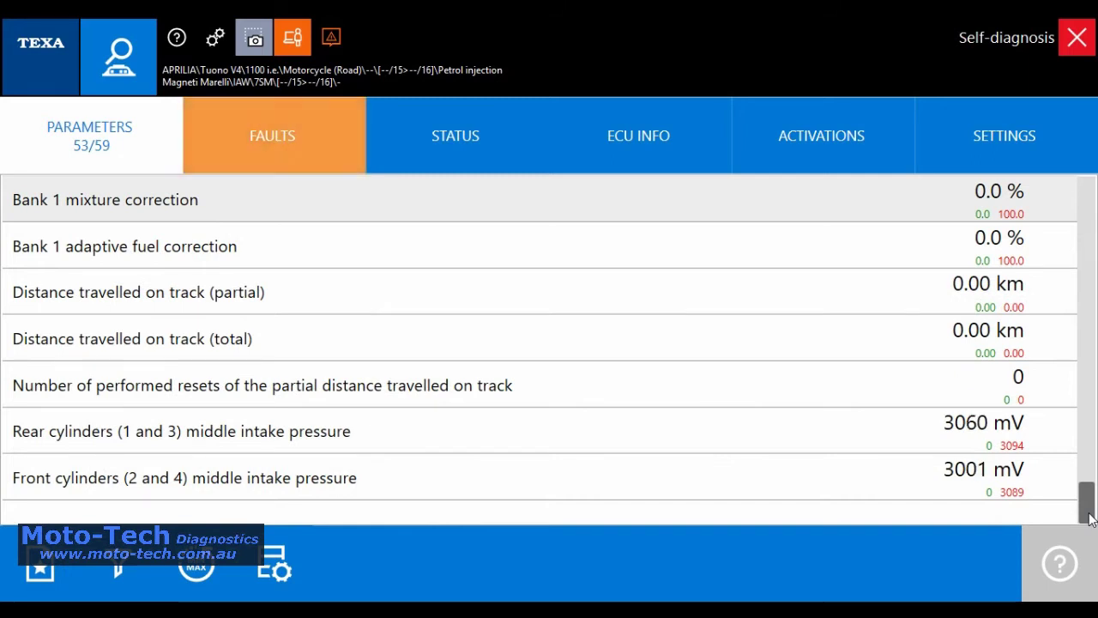
# Start a new group ticking Battery voltage, Engine rpm, Engine temperature, Oxygen sensor bank 1 and front throttle potentiometer
pyautogui.click(39, 566)
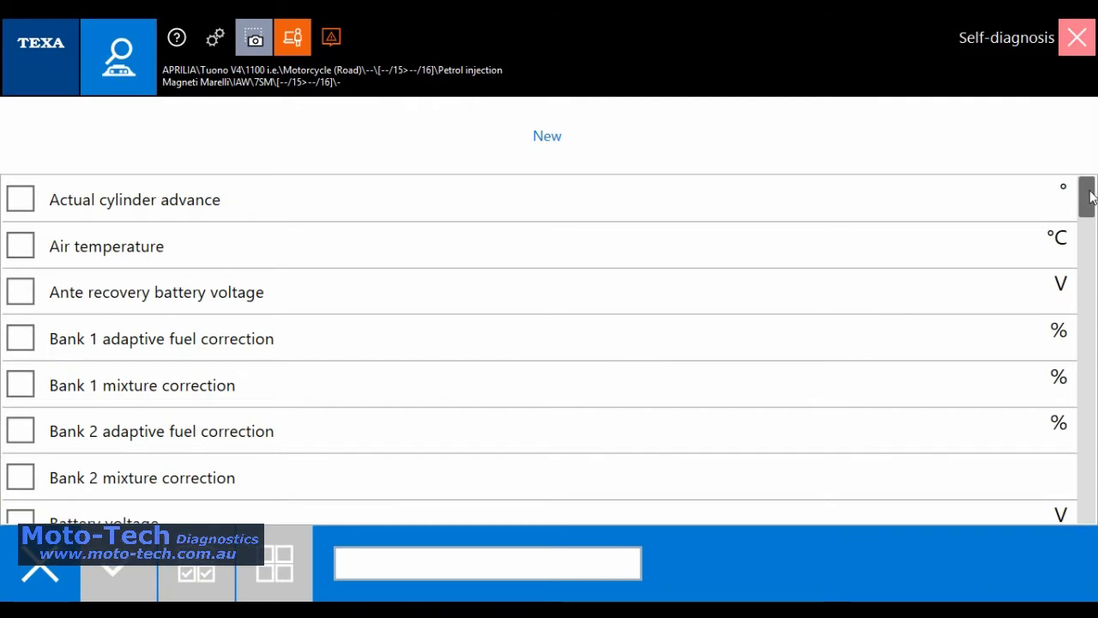
pyautogui.moveTo(1091, 197); pyautogui.dragTo(1091, 218)
pyautogui.click(22, 341)
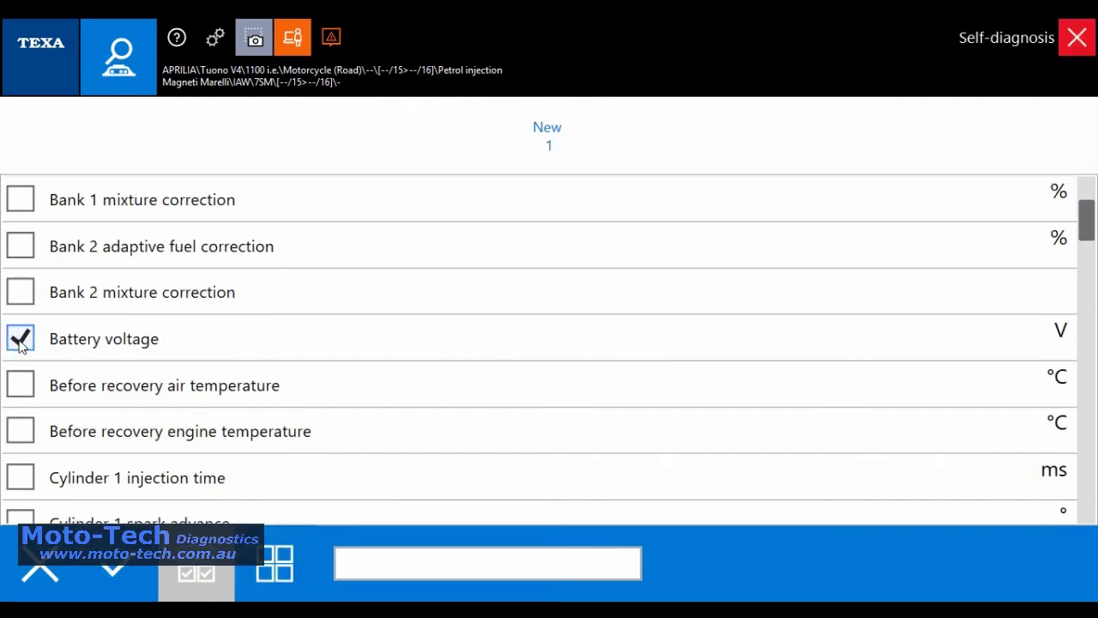
pyautogui.moveTo(1090, 222); pyautogui.dragTo(1095, 302)
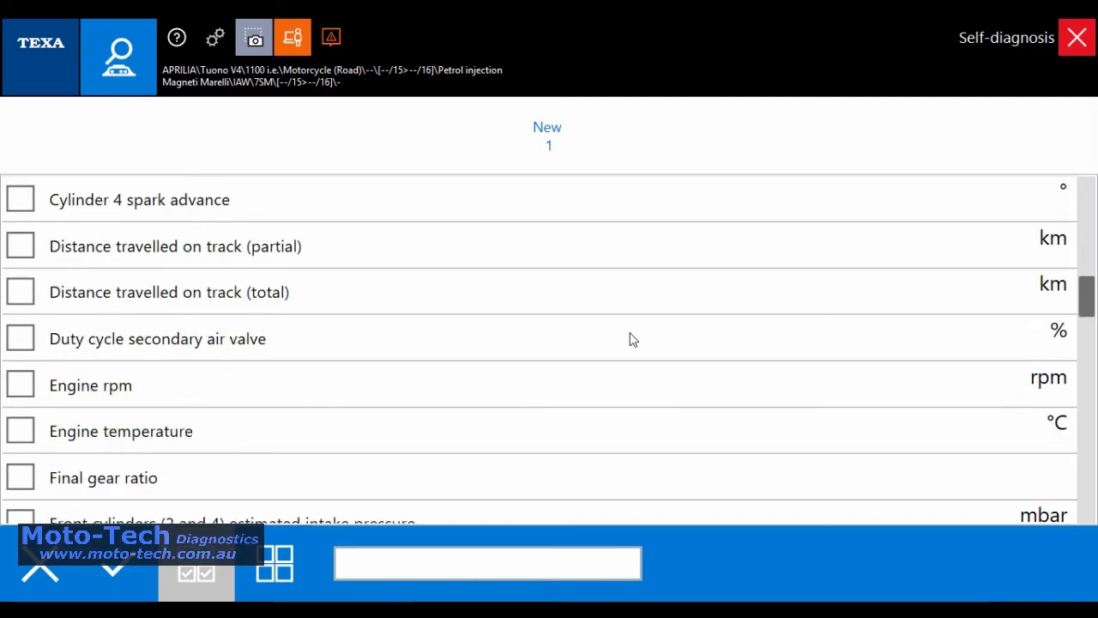
pyautogui.click(26, 391)
pyautogui.click(21, 429)
pyautogui.moveTo(1086, 285); pyautogui.dragTo(1091, 318)
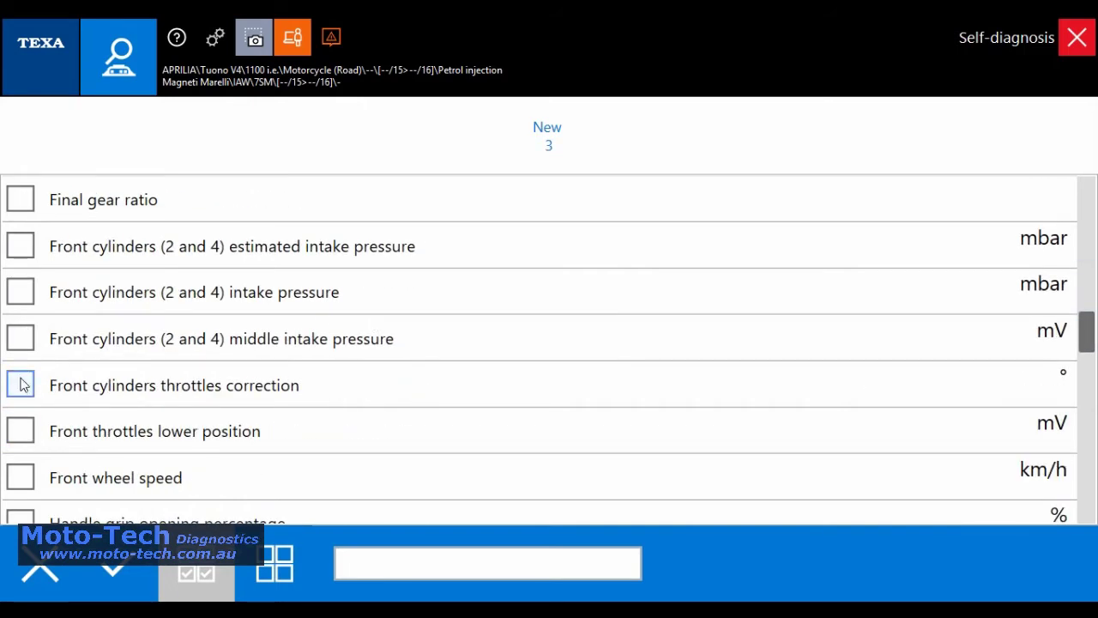
pyautogui.moveTo(1090, 343); pyautogui.dragTo(1090, 414)
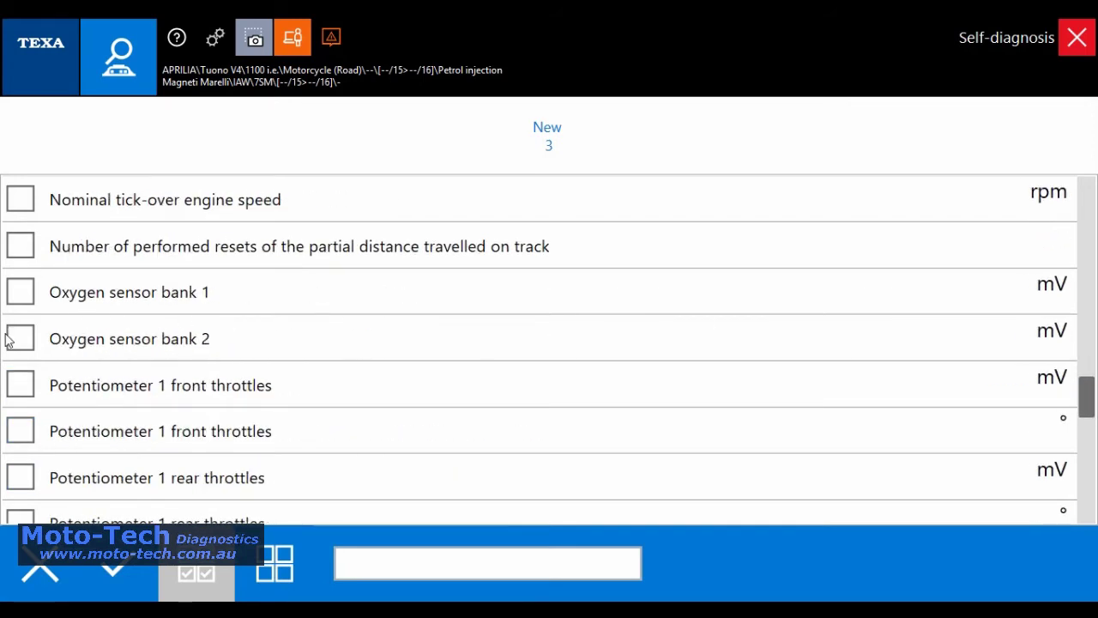
pyautogui.click(21, 292)
pyautogui.click(20, 384)
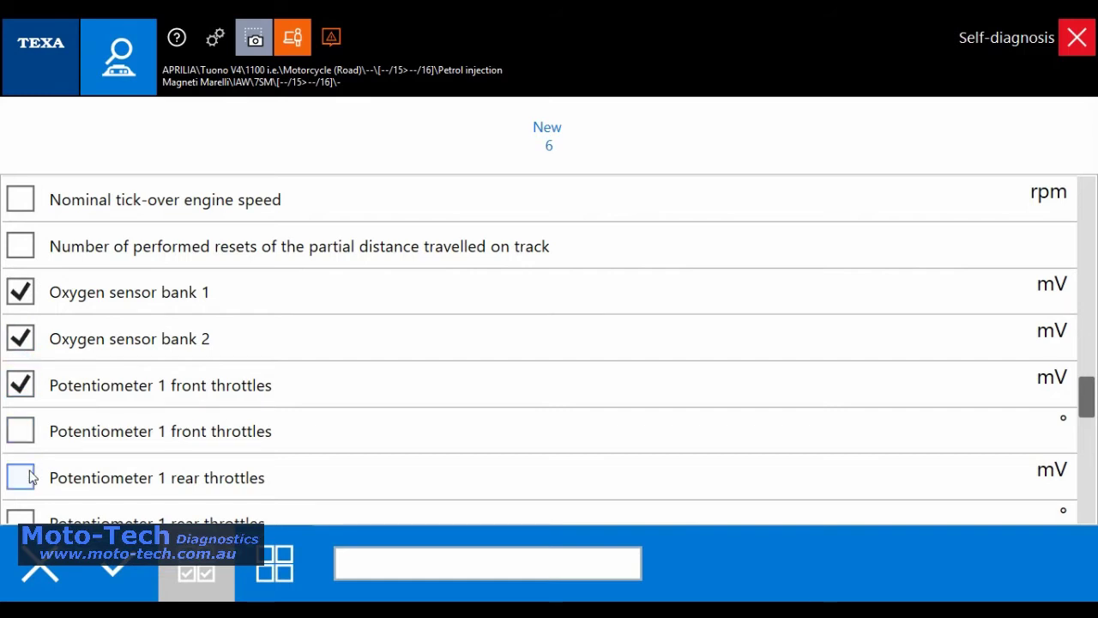
# Tick one more parameter, create the new list and start naming it 'Tuono1100basic run'
pyautogui.click(20, 477)
pyautogui.click(115, 567)
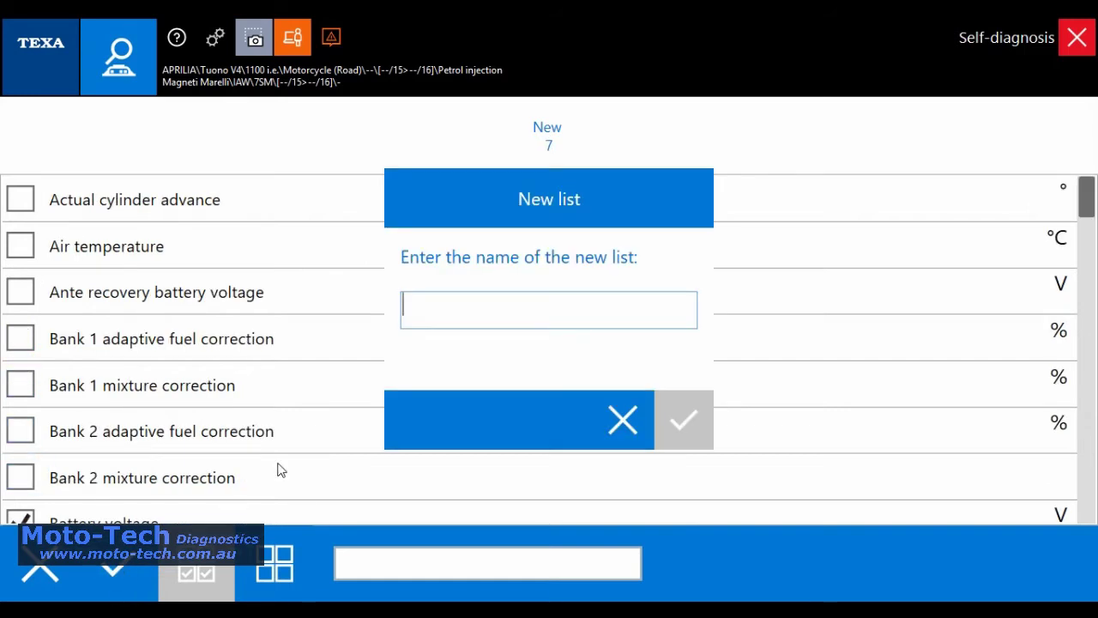
pyautogui.write('Tuono ')
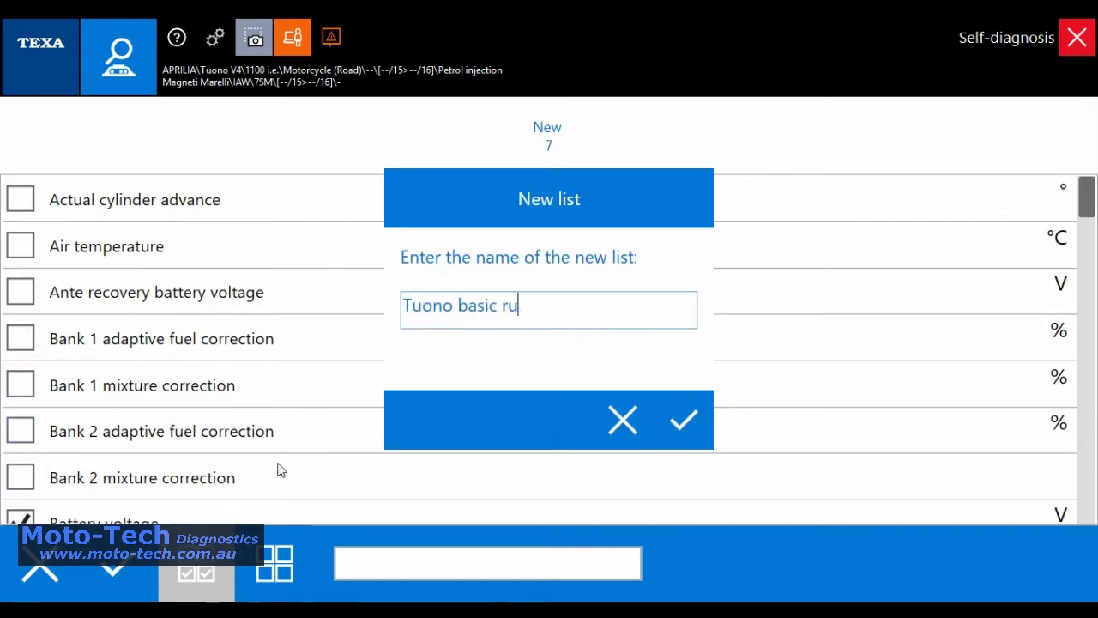
pyautogui.write('110')
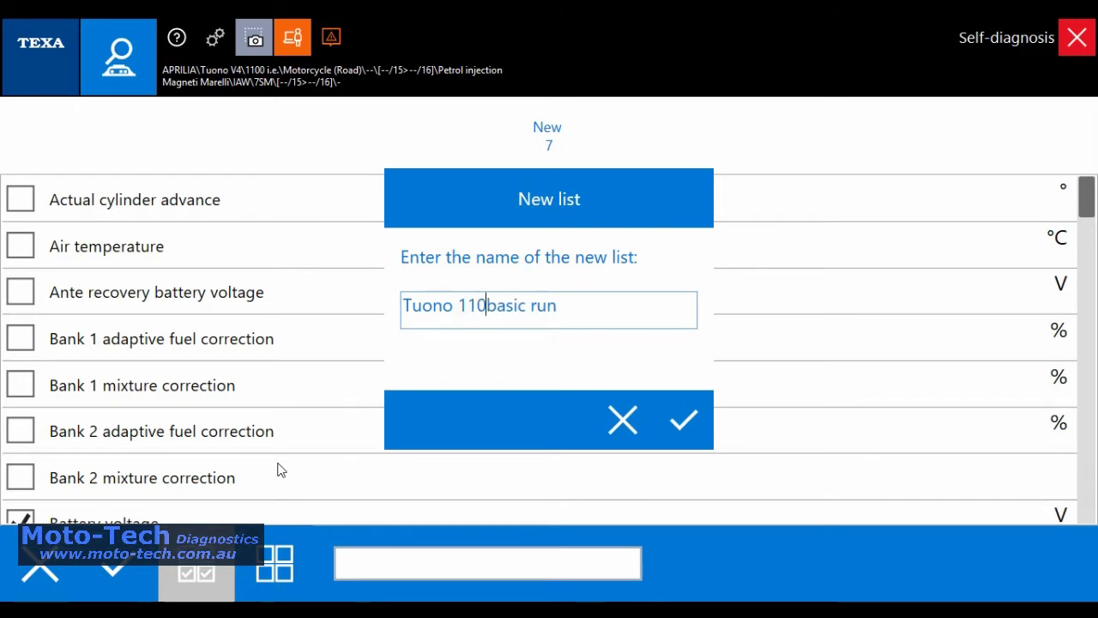
pyautogui.press('BackSpace')
pyautogui.press('BackSpace')
pyautogui.press('BackSpace')
pyautogui.press('BackSpace')
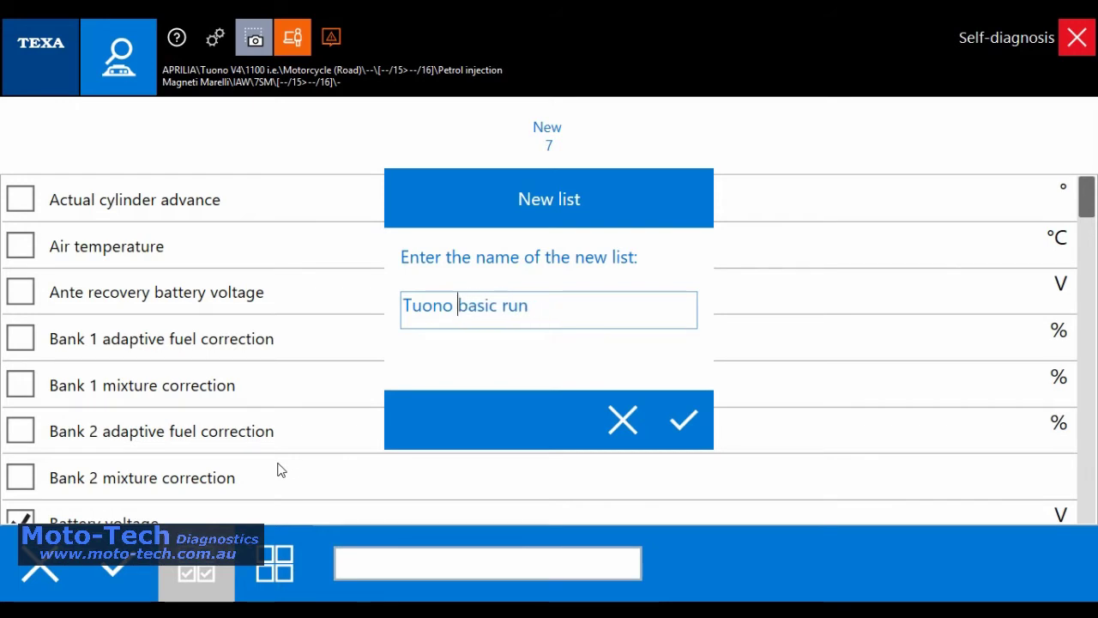
# Save the list as 'Tuono1100basic run', graph Engine rpm and Battery voltage, and reset min/max
pyautogui.write('1100')
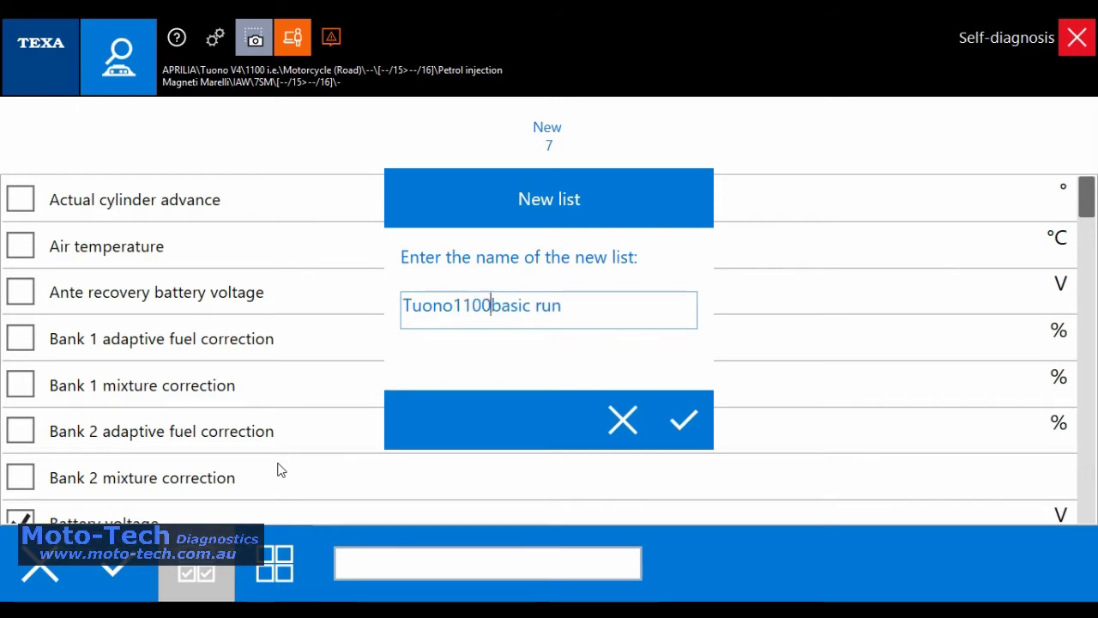
pyautogui.click(683, 420)
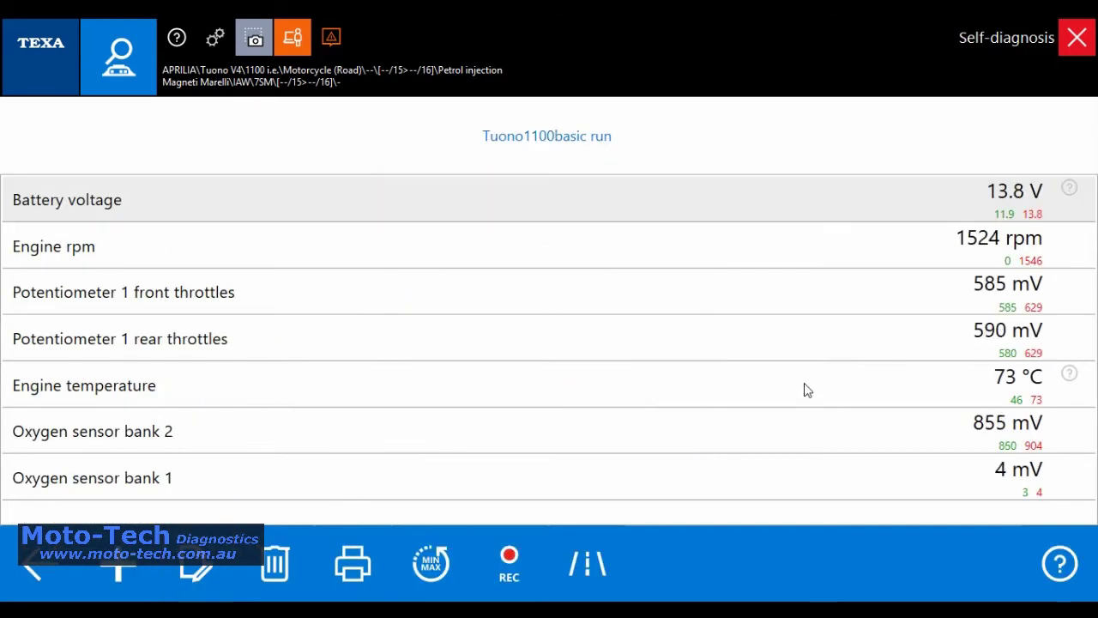
pyautogui.click(859, 240)
pyautogui.click(848, 216)
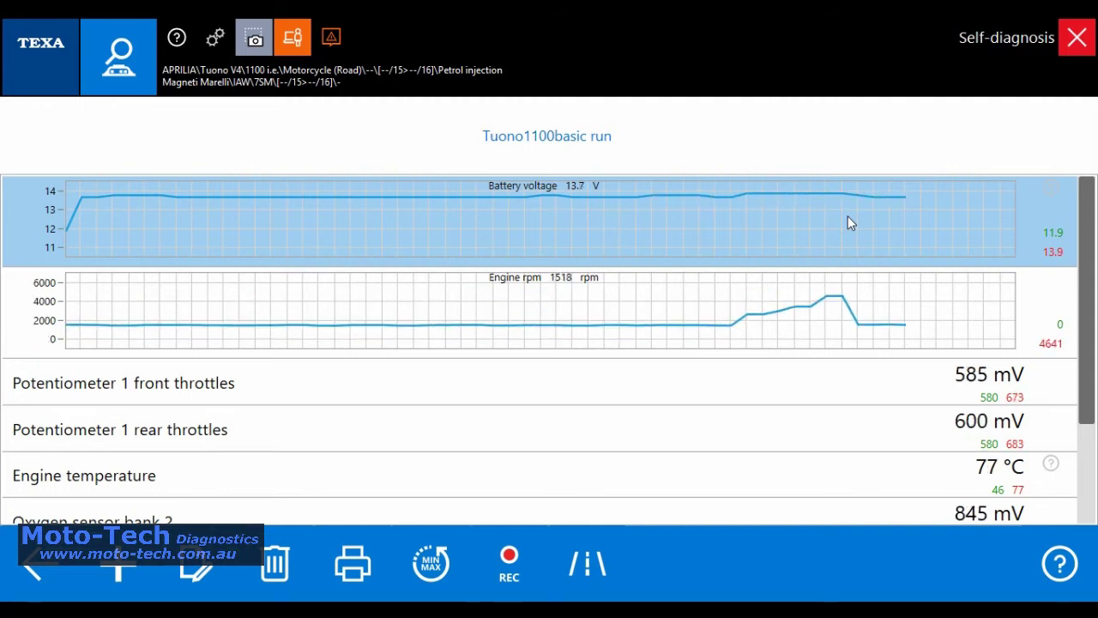
pyautogui.click(848, 217)
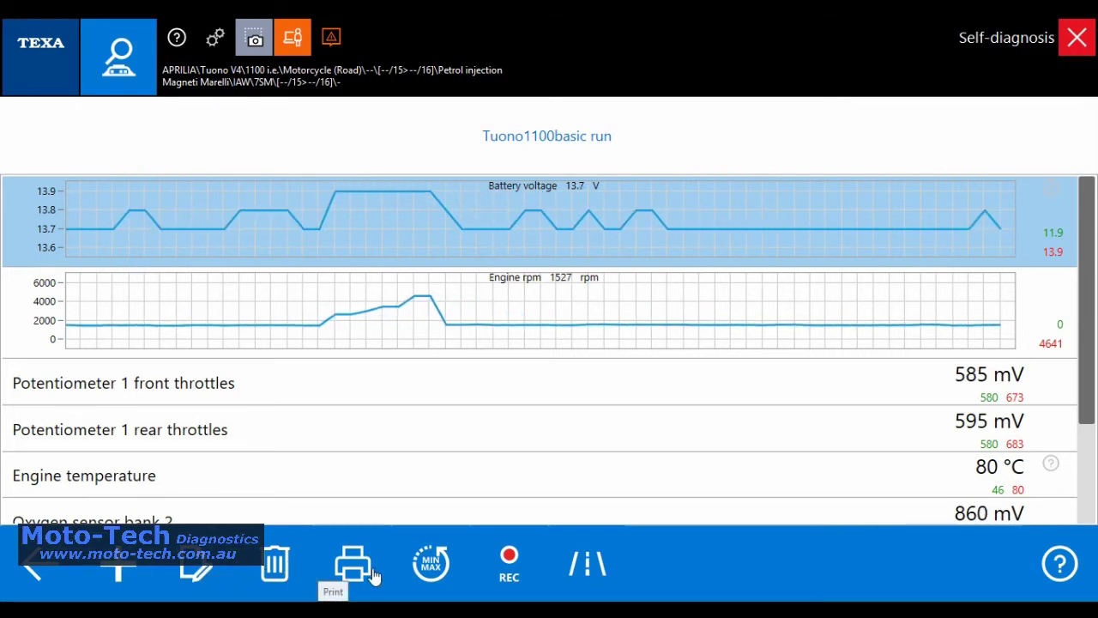
pyautogui.click(429, 566)
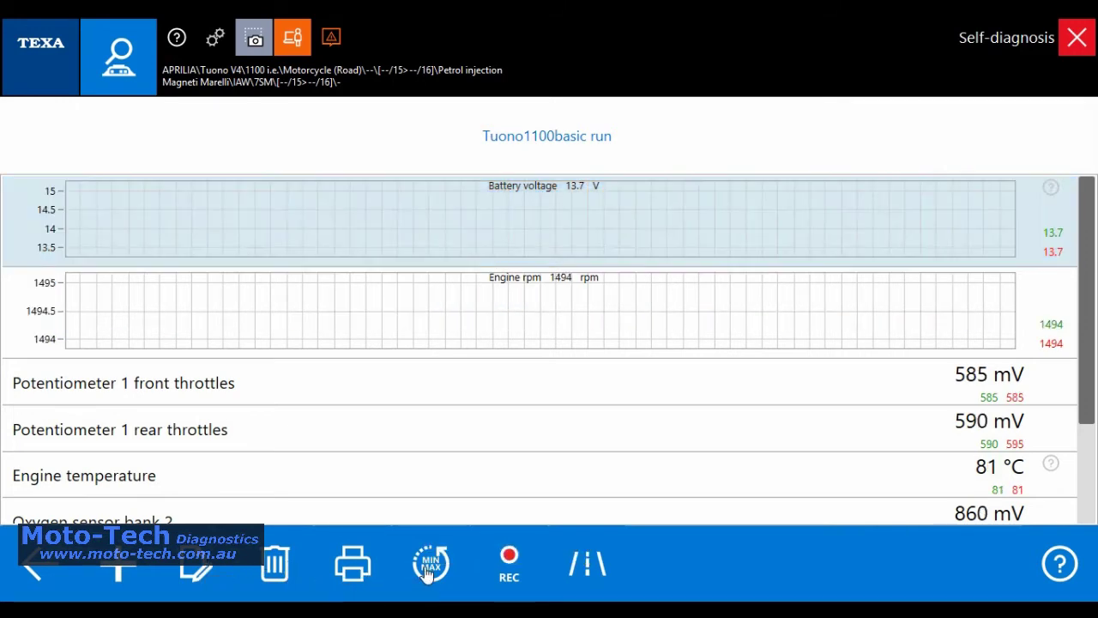
# Record the custom list with a 01 min length, stop it early, and return to Parameters
pyautogui.click(512, 567)
pyautogui.moveTo(620, 324); pyautogui.dragTo(396, 322)
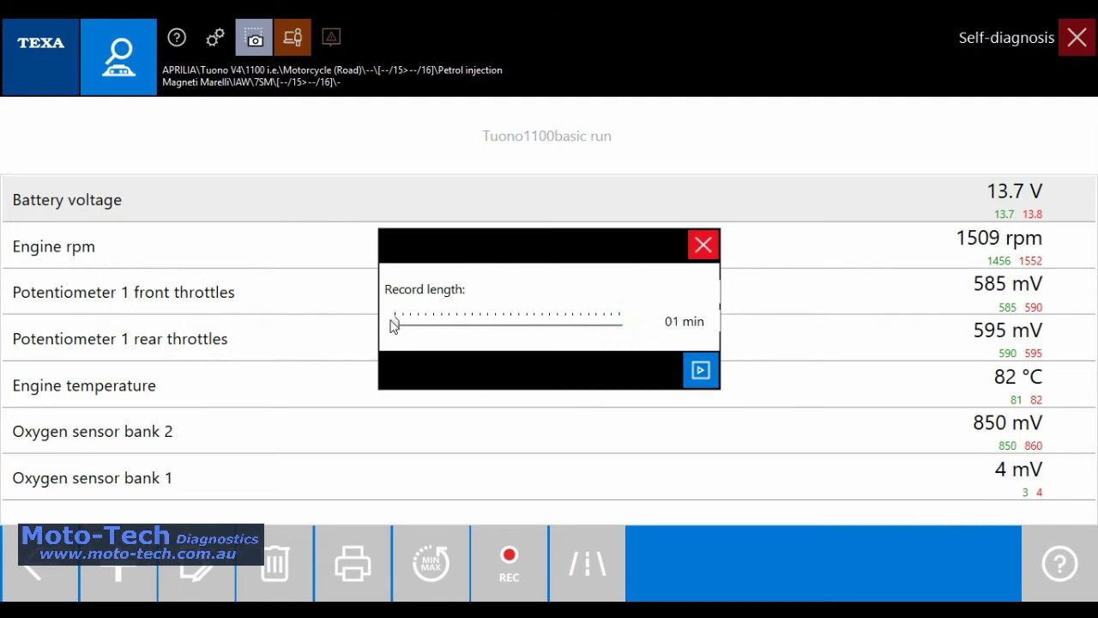
pyautogui.click(698, 372)
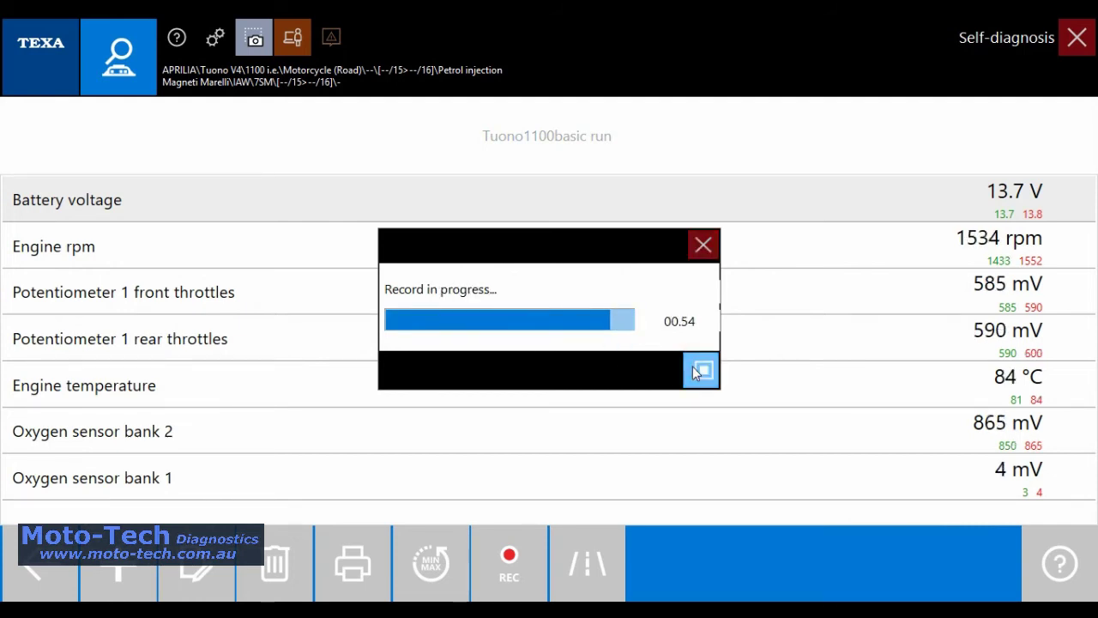
pyautogui.click(695, 371)
pyautogui.click(695, 371)
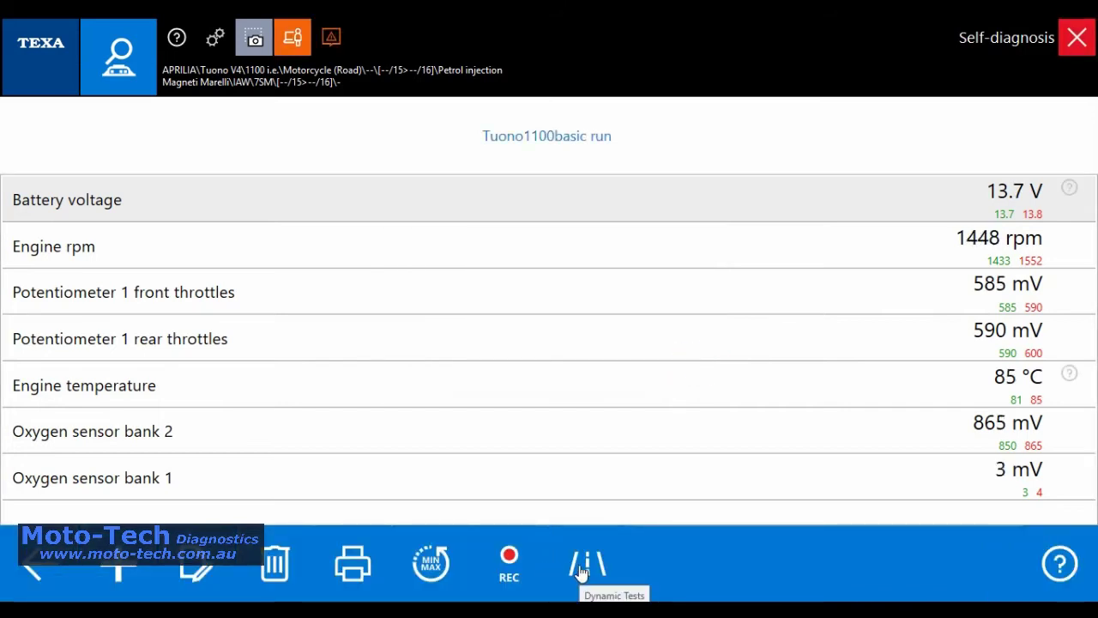
pyautogui.click(583, 566)
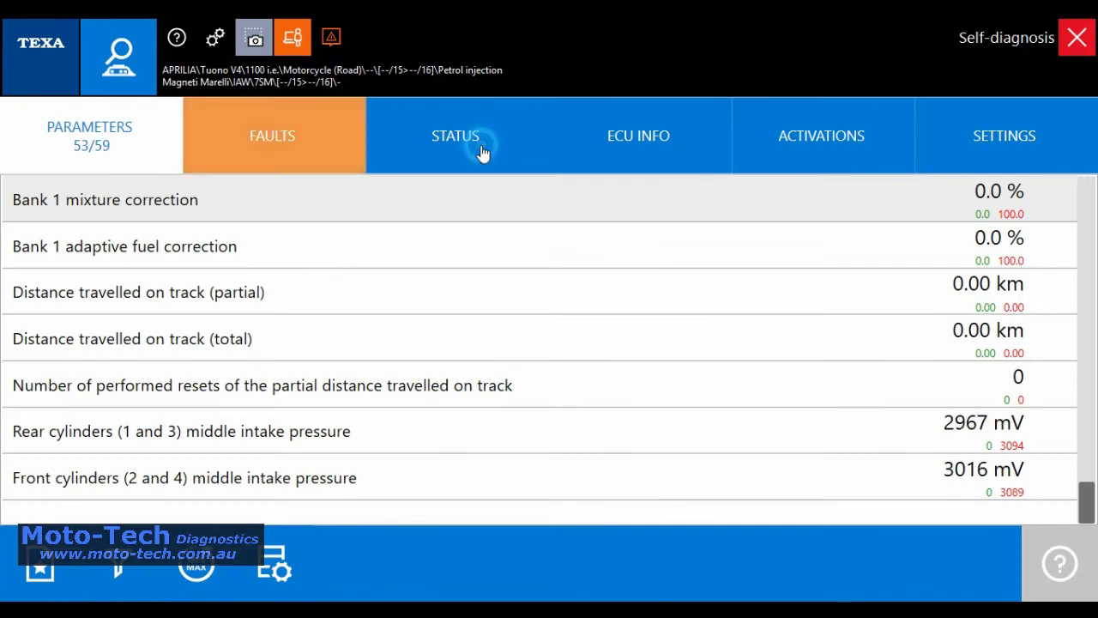
# Show the STATUS readings, graph Side stand over time, scroll the list and close its legend
pyautogui.click(480, 151)
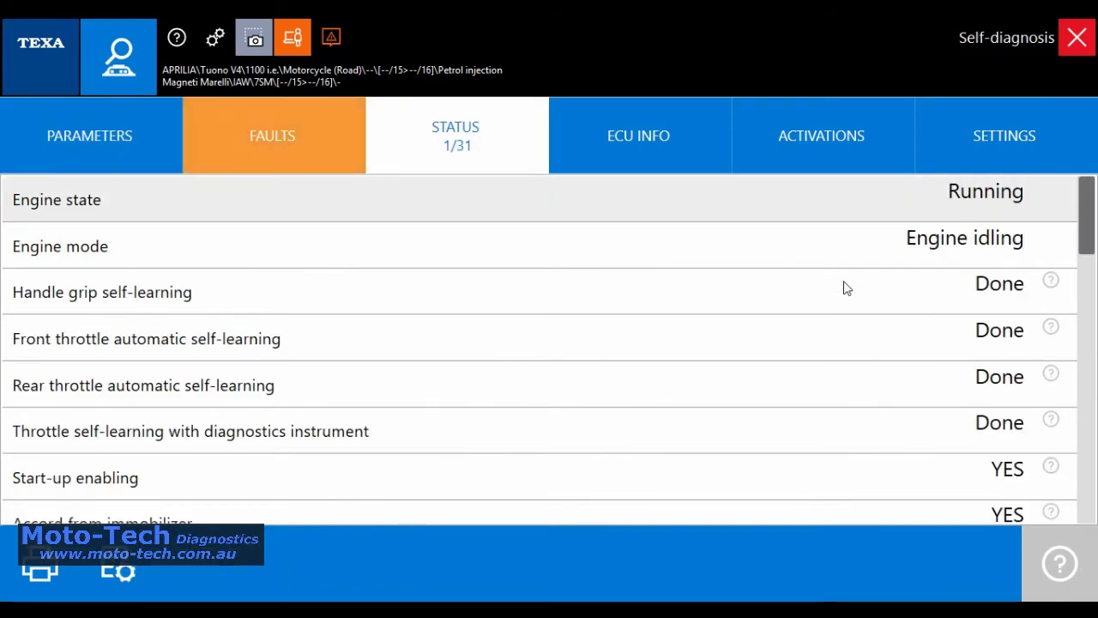
pyautogui.moveTo(1086, 238); pyautogui.dragTo(1090, 316)
pyautogui.click(713, 343)
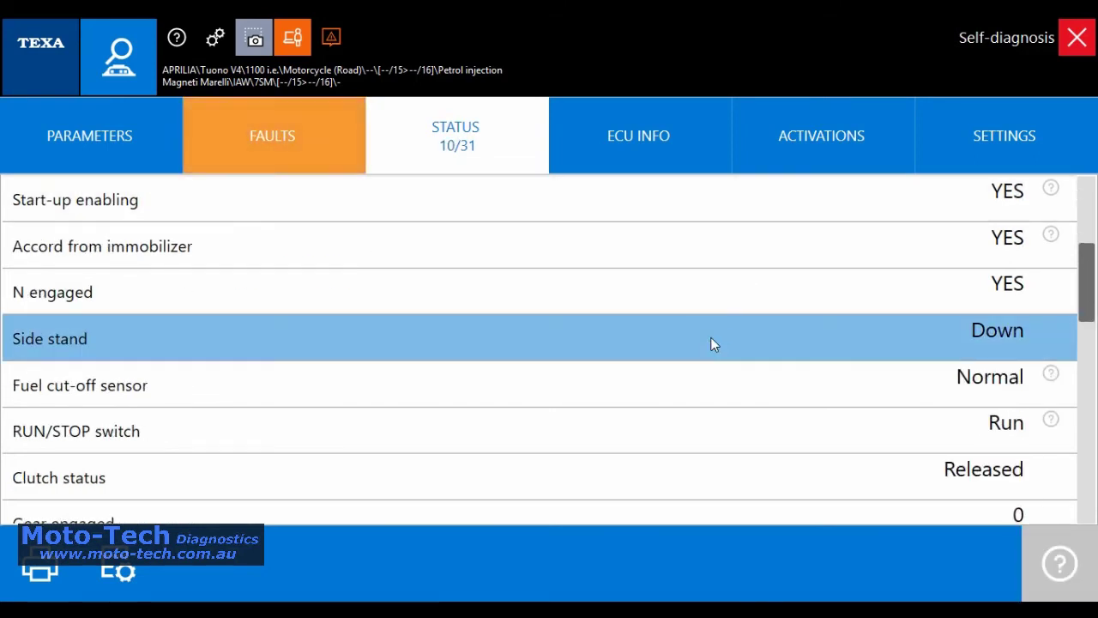
pyautogui.click(713, 344)
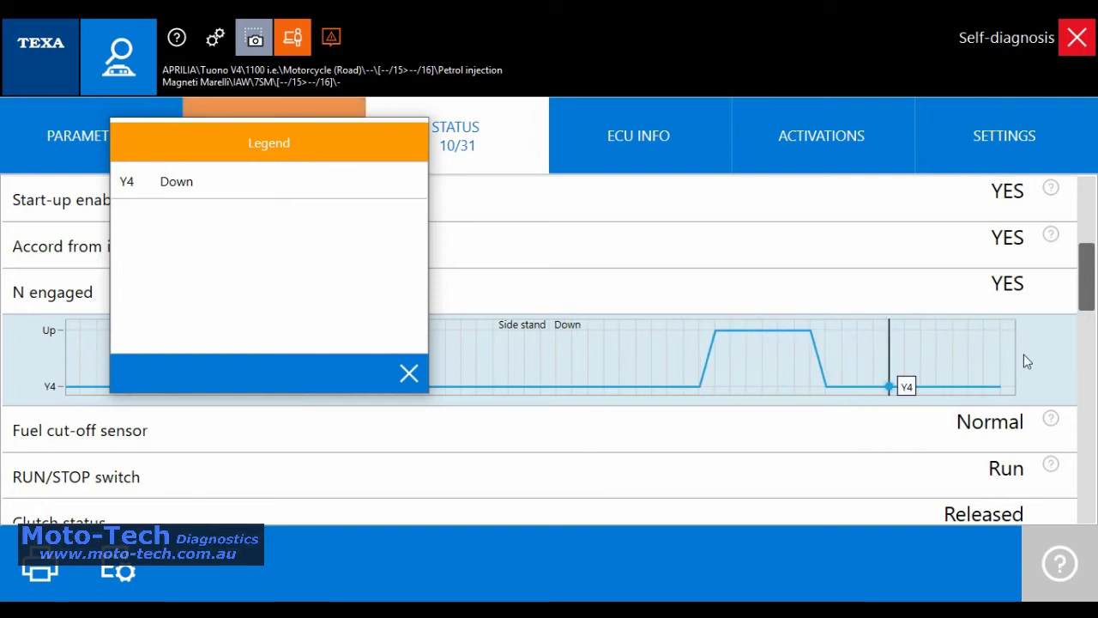
pyautogui.scroll(-2, 1089, 328)
pyautogui.scroll(-2, 1088, 328)
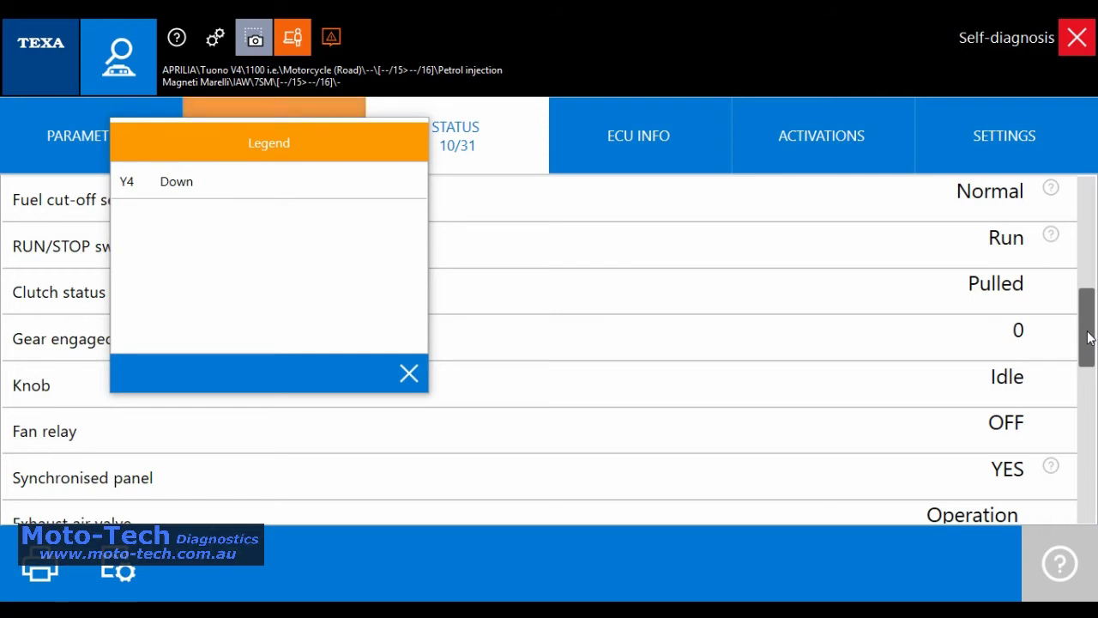
pyautogui.moveTo(1089, 342); pyautogui.dragTo(1094, 507)
pyautogui.click(408, 373)
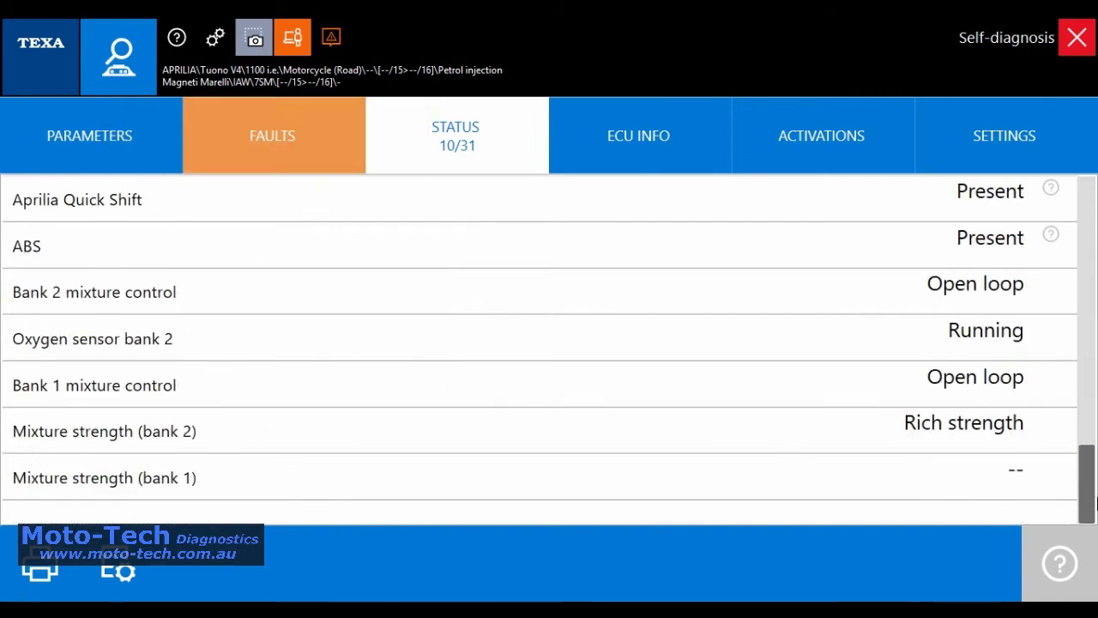
# Browse the ECU identification, activations and settings procedures lists, then return to the FAULTS list
pyautogui.click(618, 141)
pyautogui.moveTo(1093, 235); pyautogui.dragTo(1095, 453)
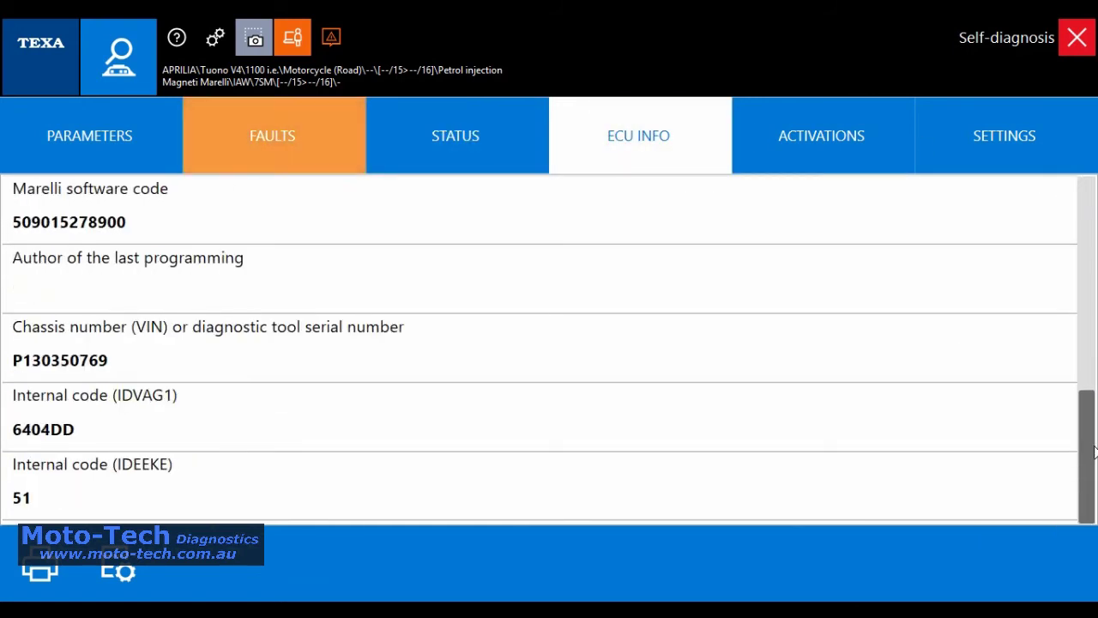
pyautogui.click(825, 121)
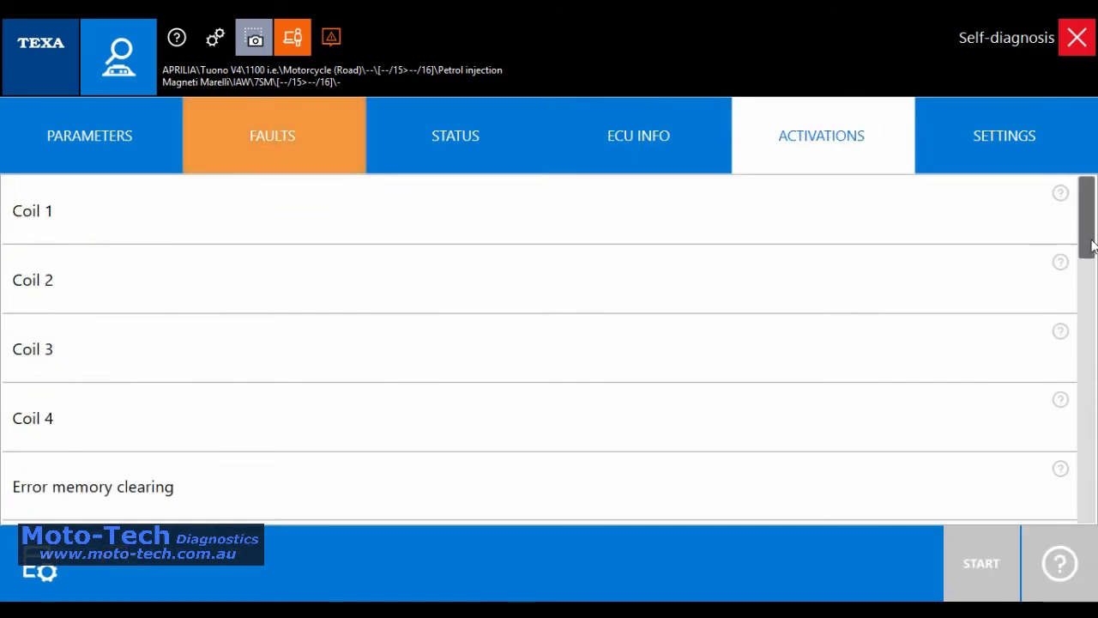
pyautogui.moveTo(1092, 247); pyautogui.dragTo(1096, 575)
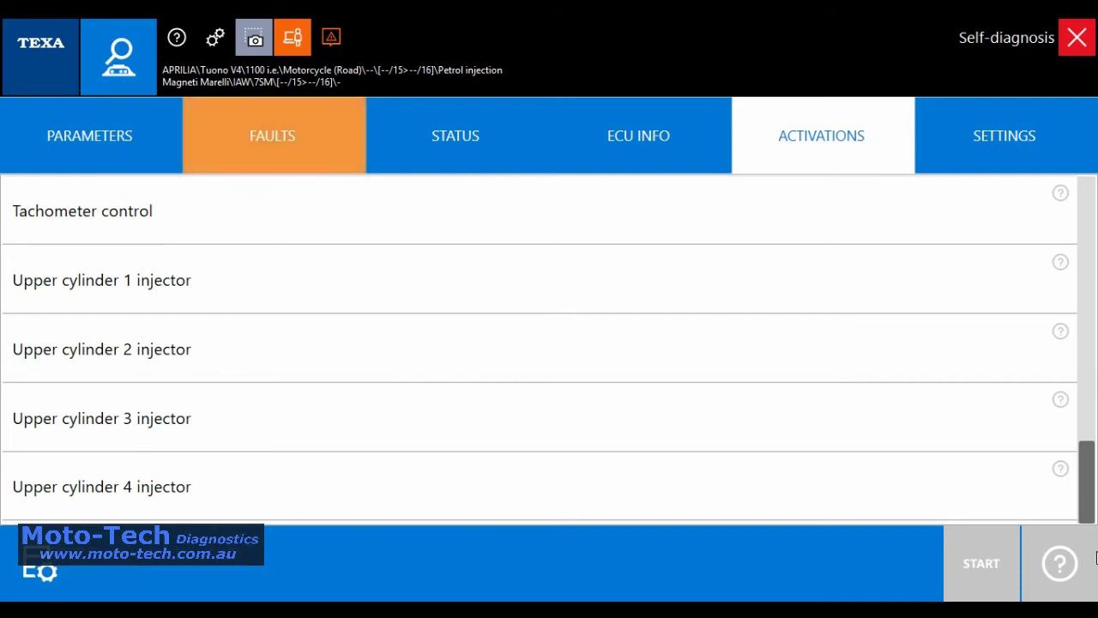
pyautogui.scroll(15, 539, 348)
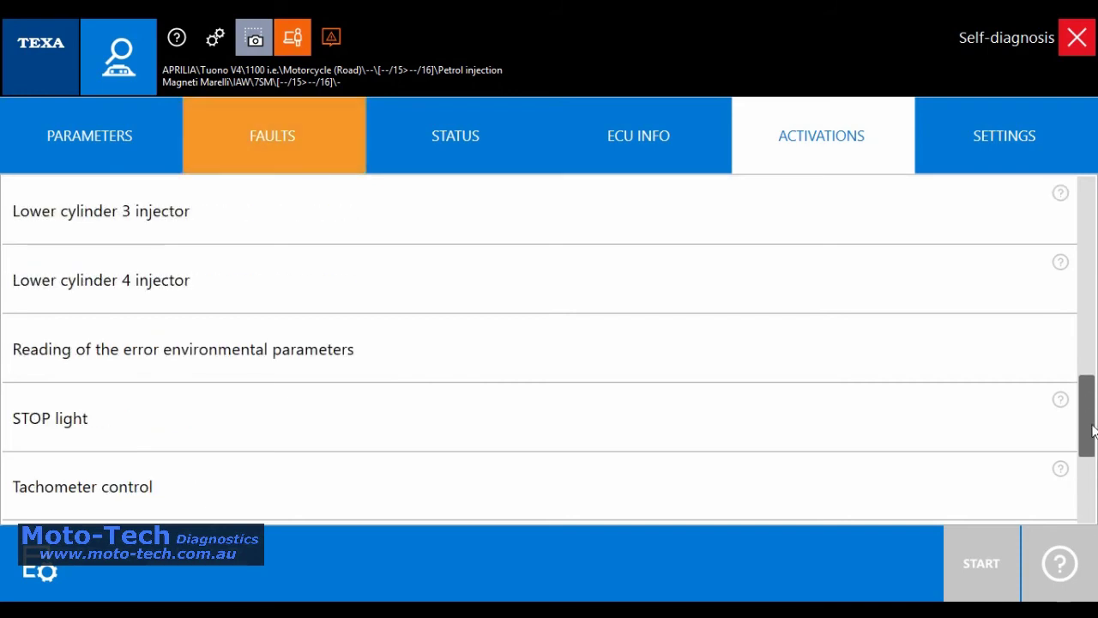
pyautogui.click(1015, 129)
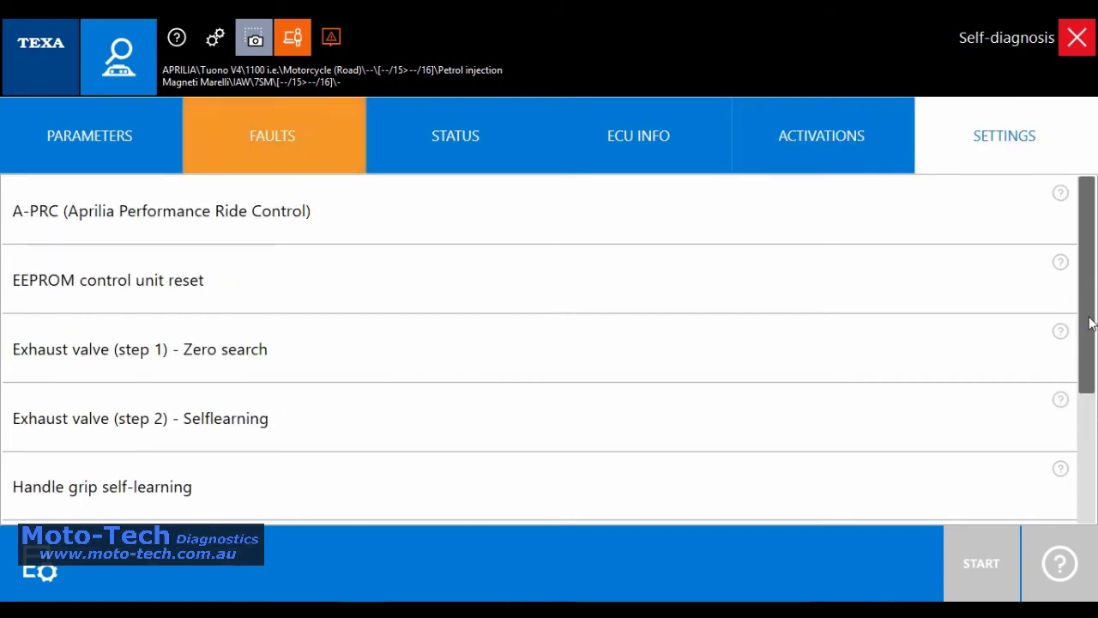
pyautogui.moveTo(1092, 323); pyautogui.dragTo(1093, 445)
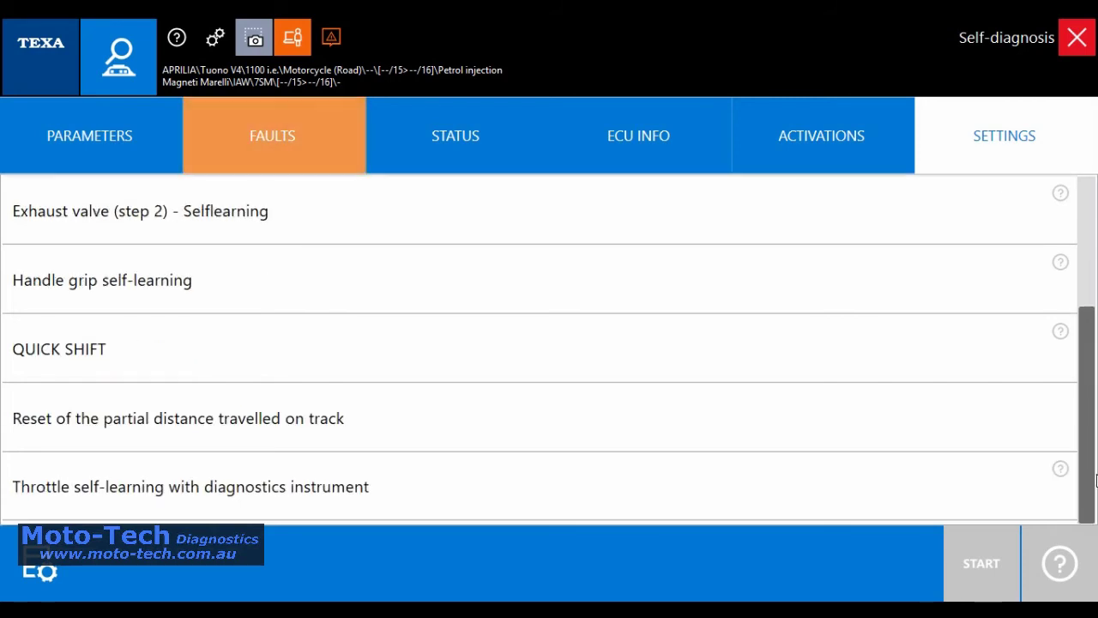
pyautogui.click(352, 135)
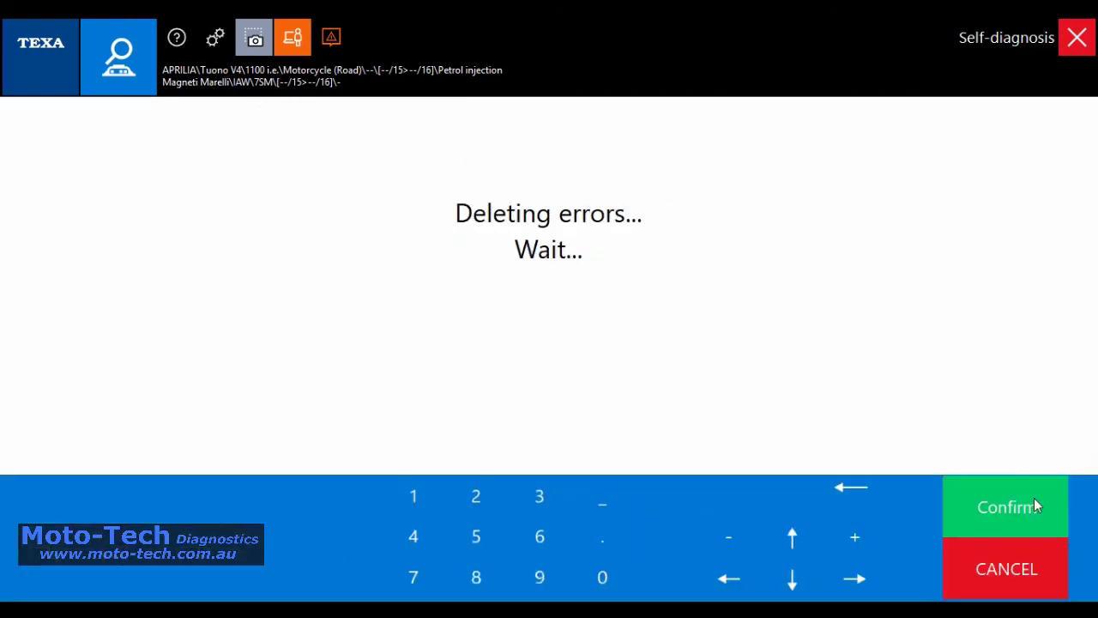
pyautogui.click(1035, 505)
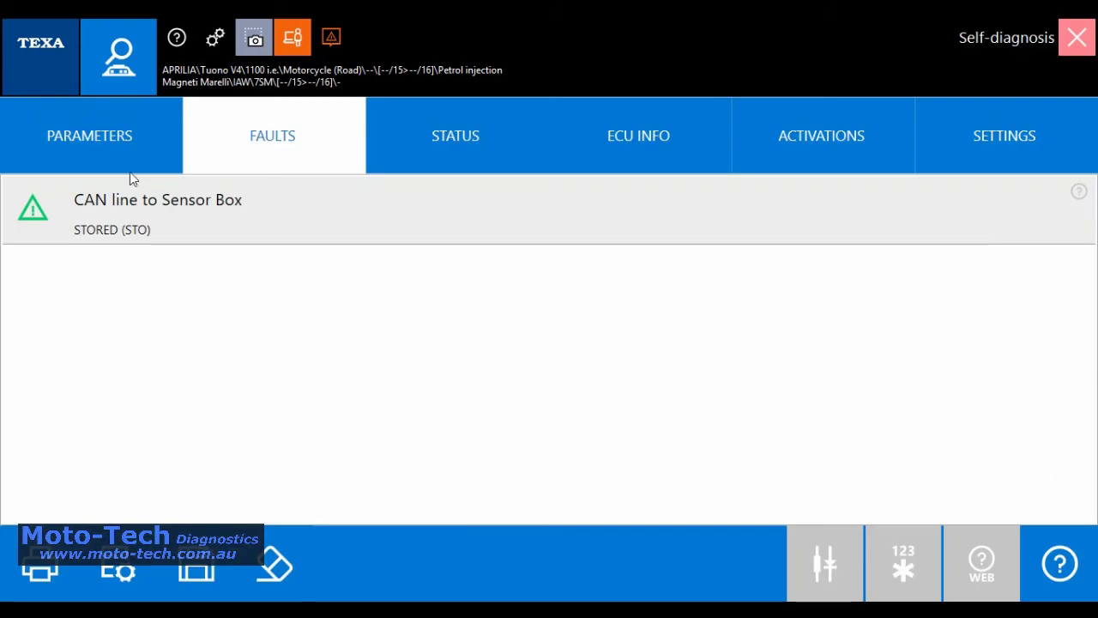
# Confirm clearing the CAN line fault, check the live parameters, and end communication with the unit
pyautogui.click(53, 126)
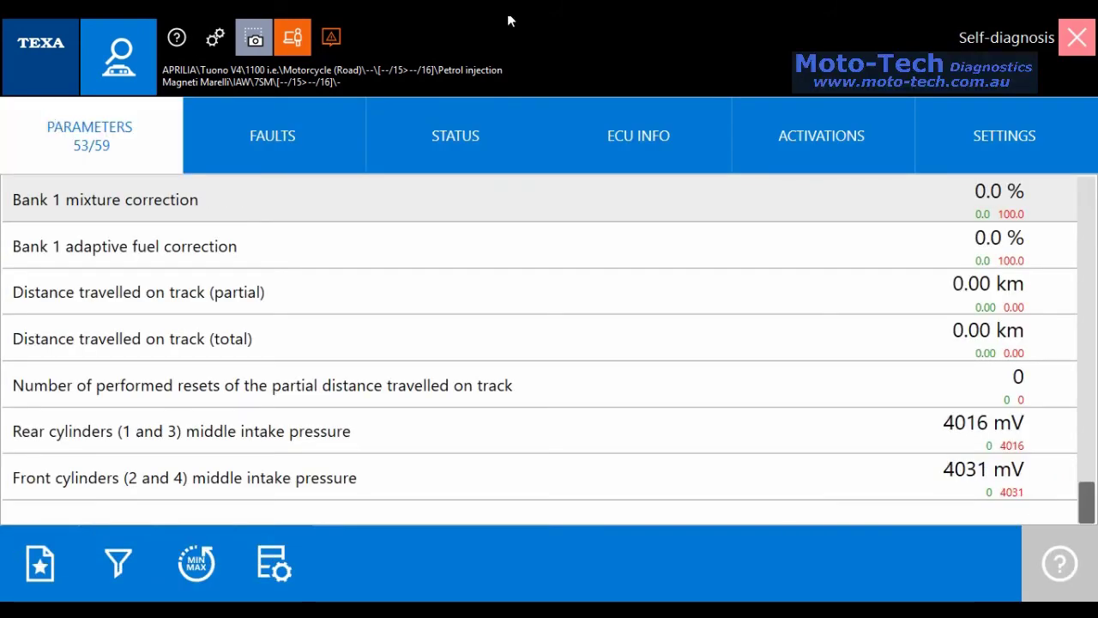
pyautogui.click(1078, 38)
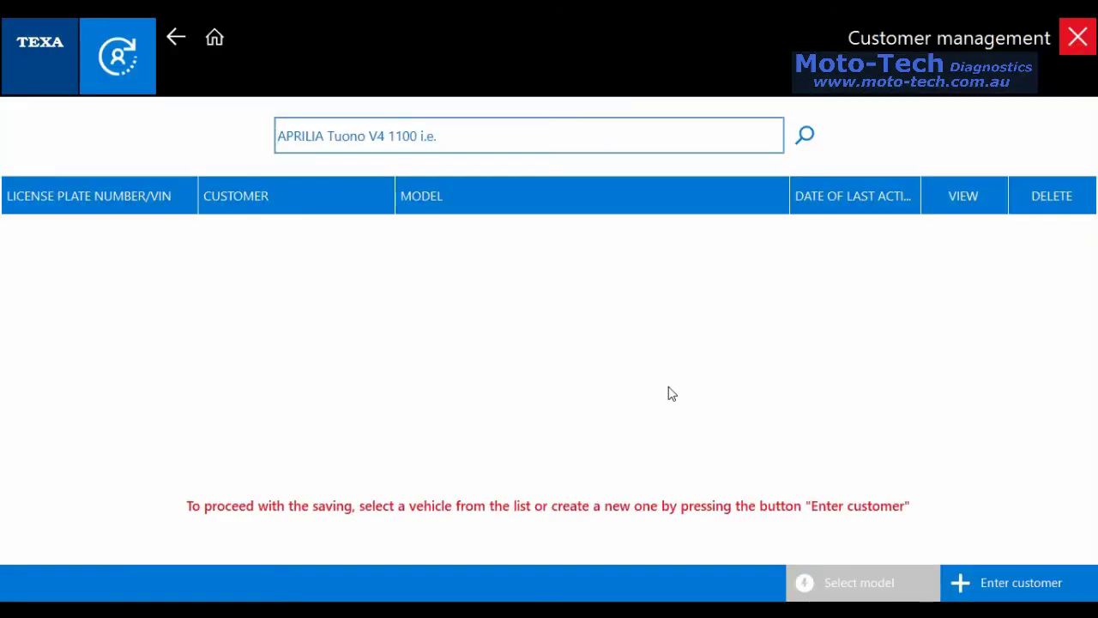
# Start a new vehicle record with plate '0', registered in AUSTRALIA
pyautogui.click(968, 585)
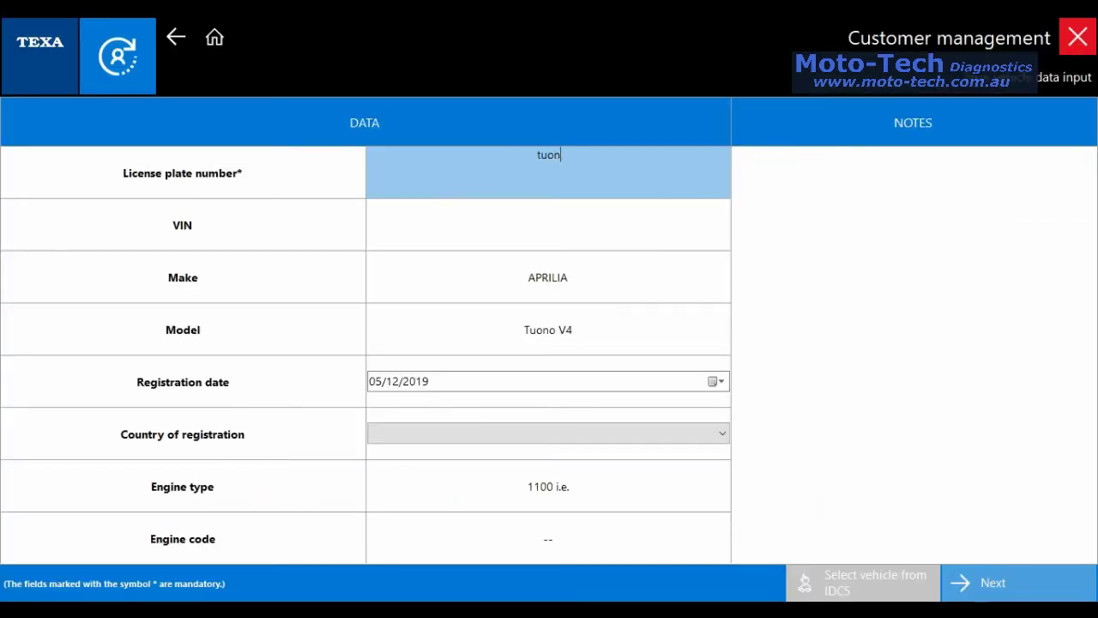
pyautogui.write('00')
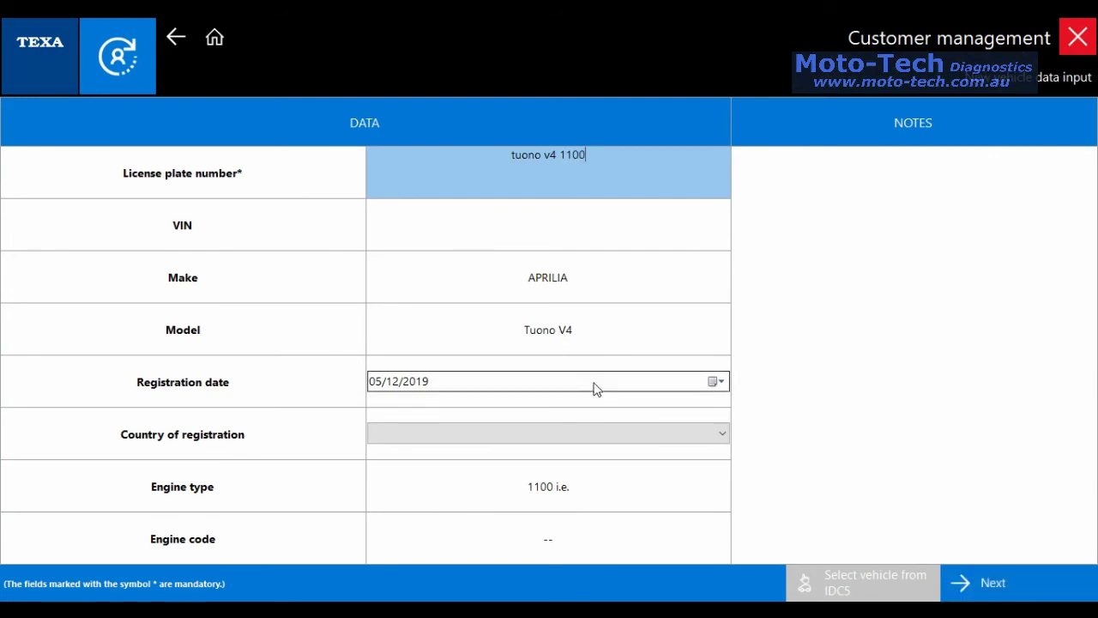
pyautogui.click(615, 434)
pyautogui.click(429, 220)
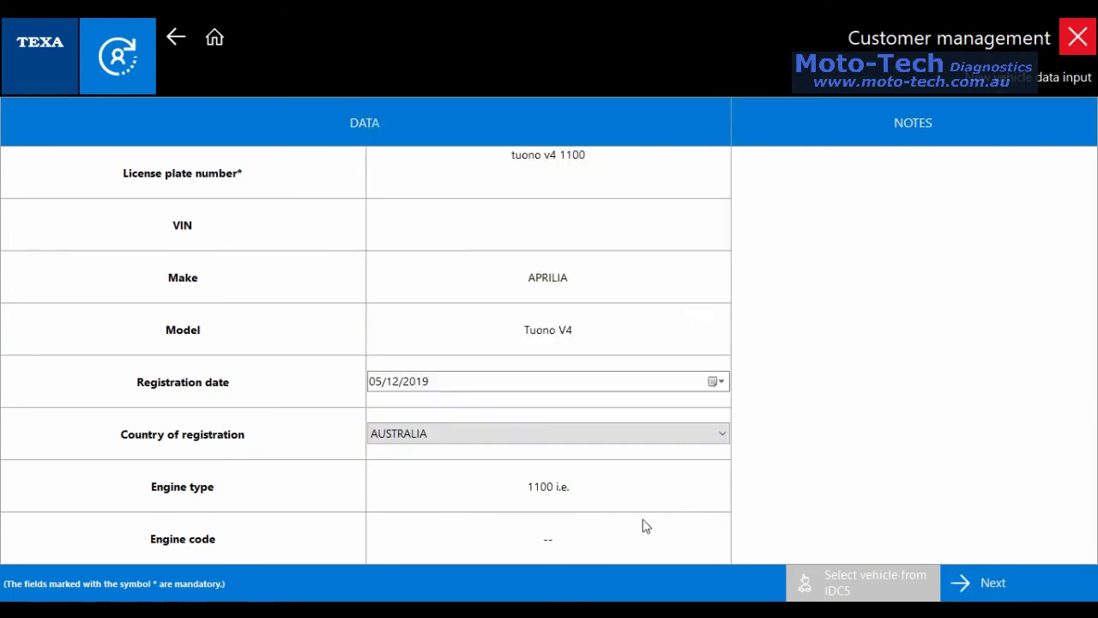
pyautogui.click(652, 434)
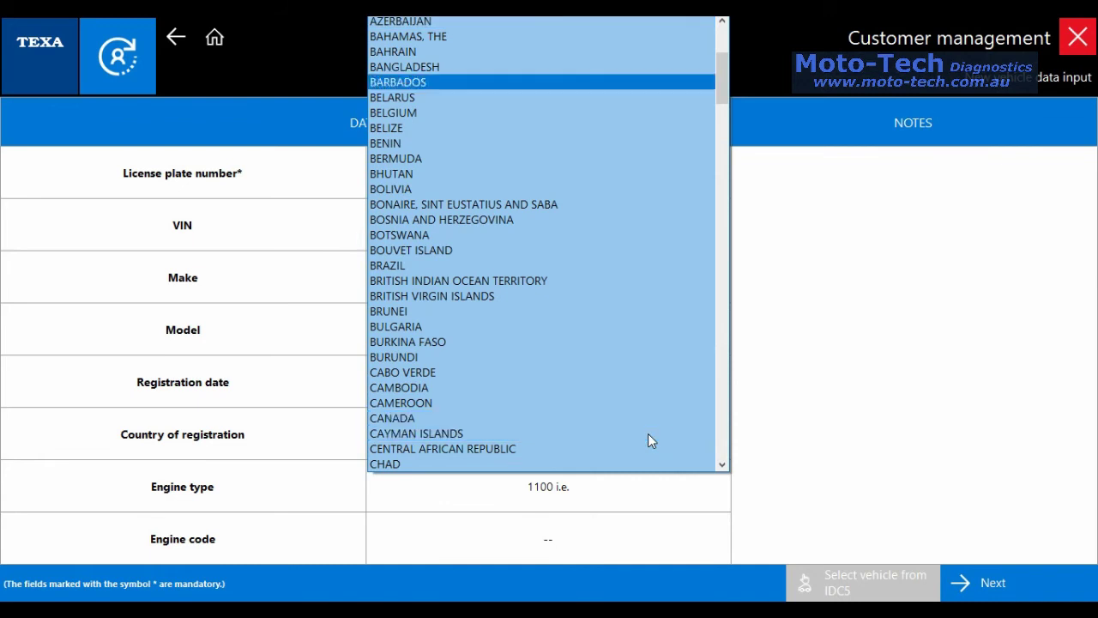
pyautogui.press('Up')
pyautogui.press('Return')
pyautogui.click(987, 582)
# Enter the customer's surname, company 'moto-', country AUSTRALIA, telephone and mobile numbers, and save
pyautogui.click(215, 164)
pyautogui.write('tech')
pyautogui.press('Tab')
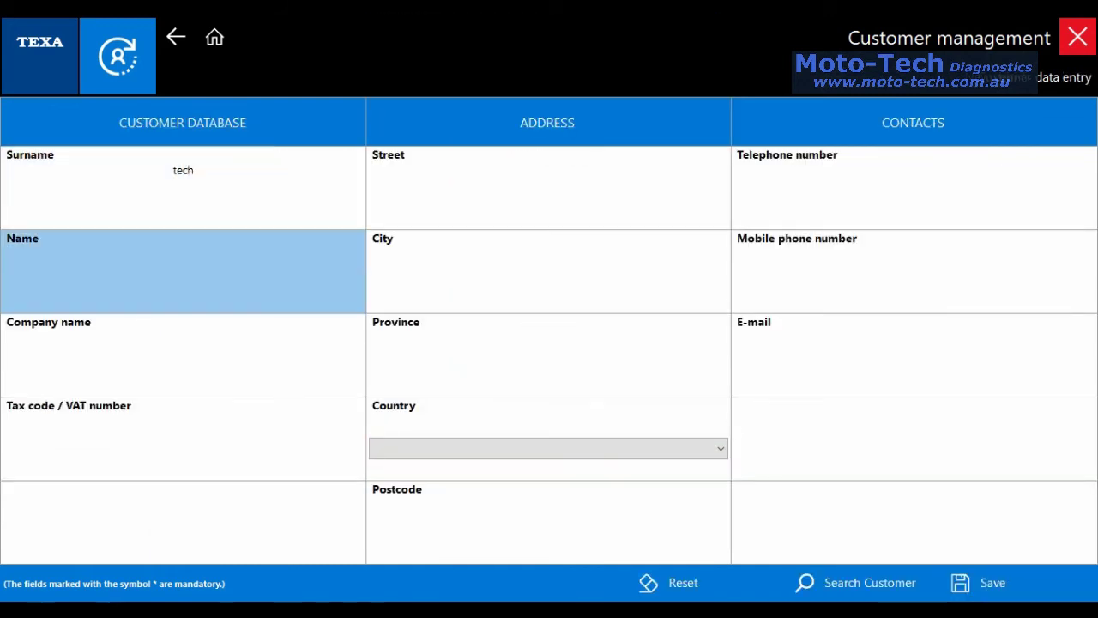
pyautogui.press('Tab')
pyautogui.write('moto-')
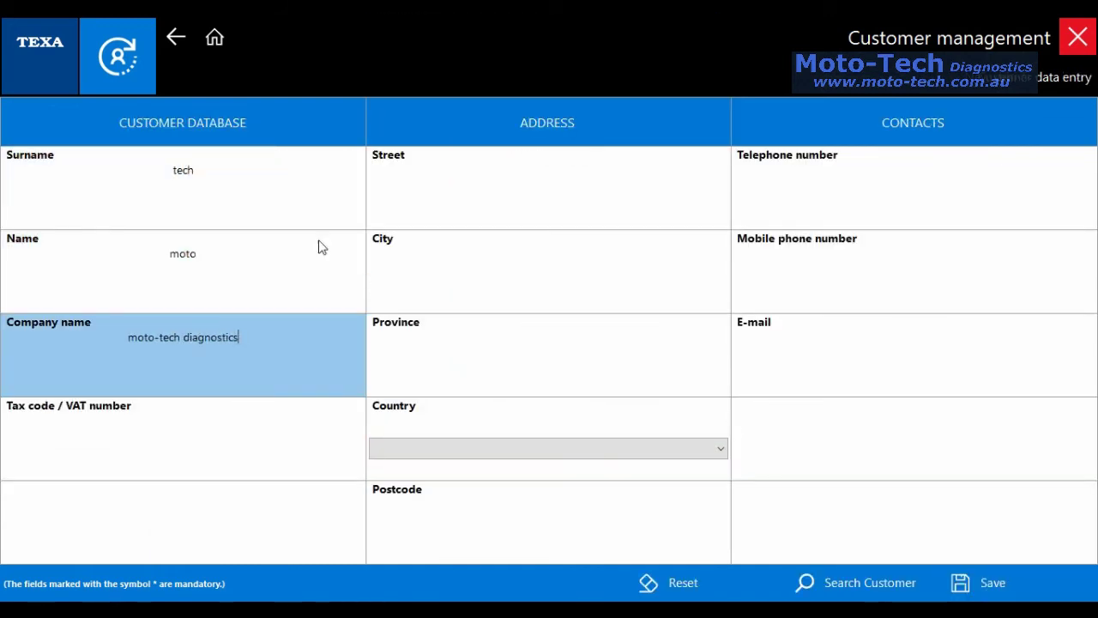
pyautogui.click(577, 453)
pyautogui.click(444, 218)
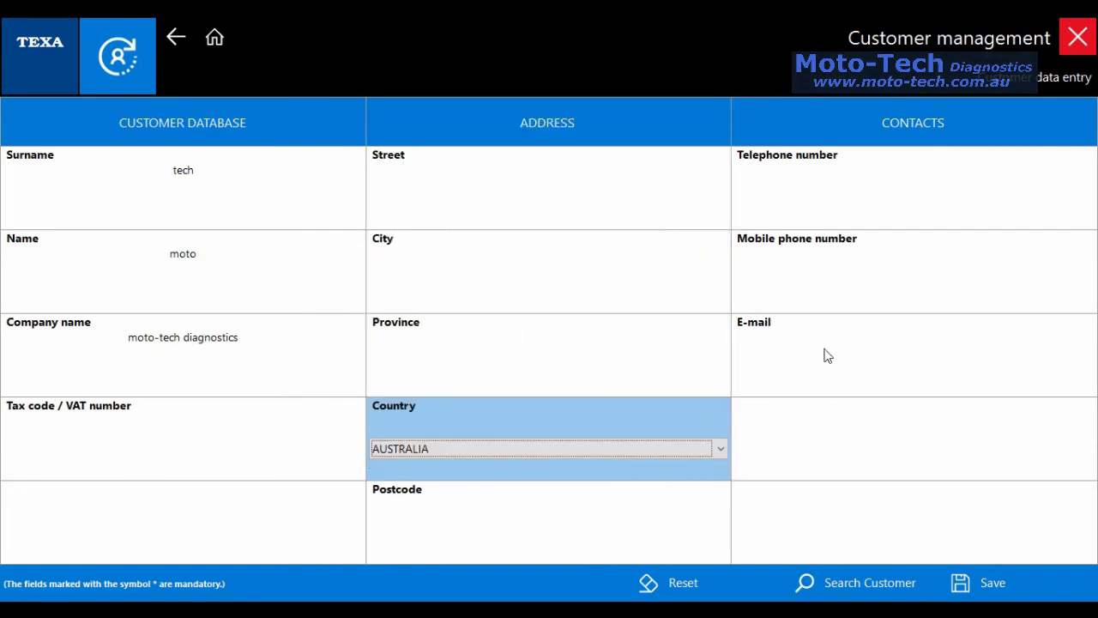
pyautogui.click(916, 197)
pyautogui.write('564354')
pyautogui.press('Tab')
pyautogui.write('6546')
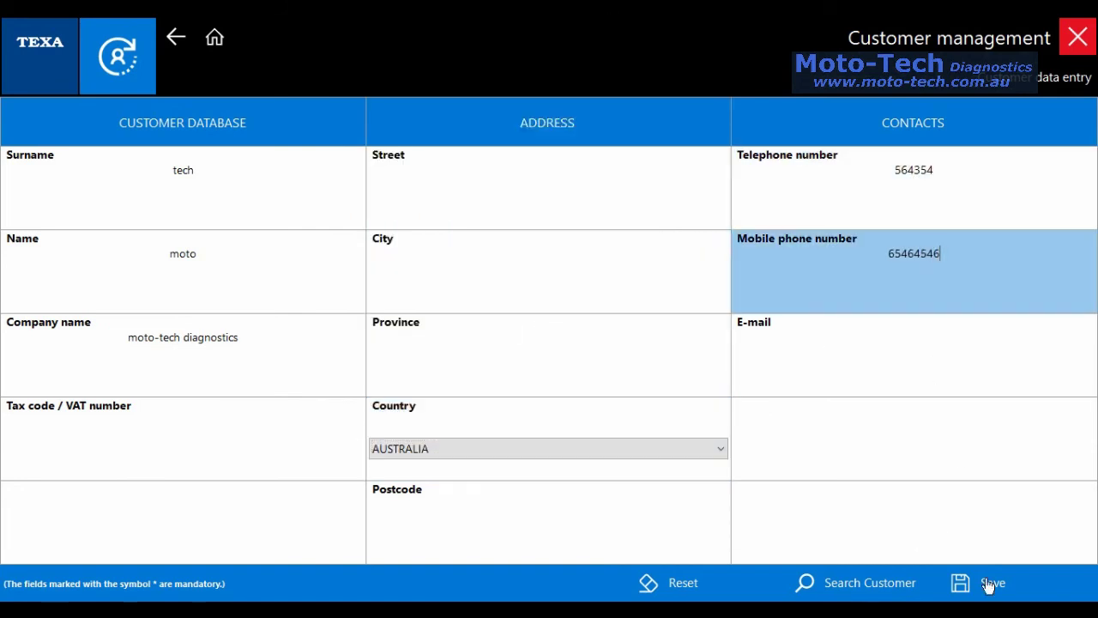
pyautogui.click(992, 583)
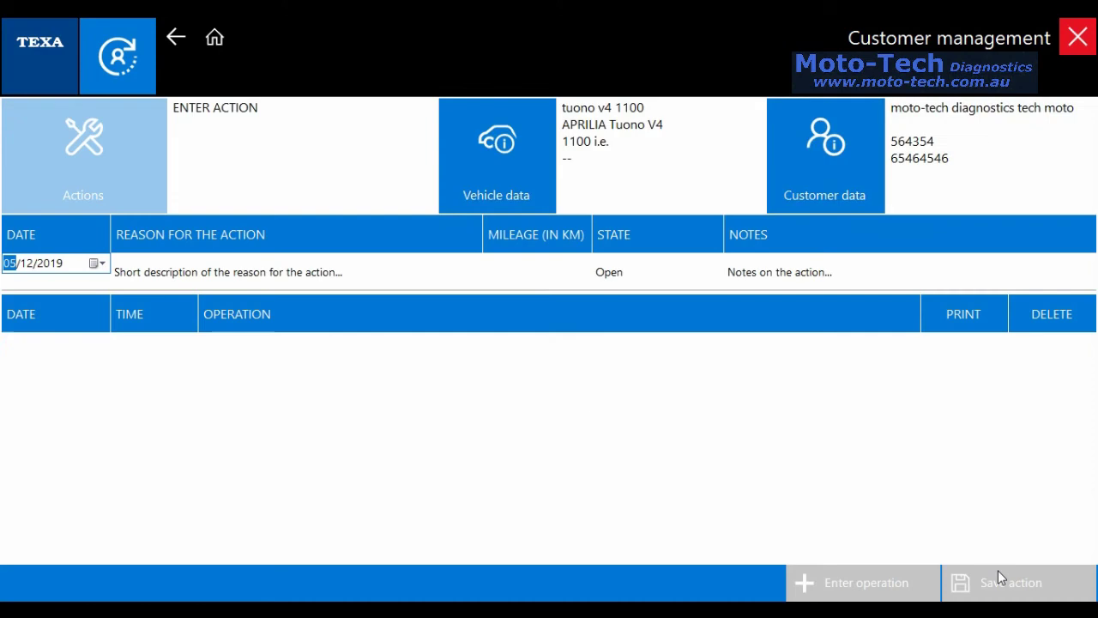
# Save the new action and view its self-diagnosis operation's Parameters report
pyautogui.click(998, 570)
pyautogui.click(682, 369)
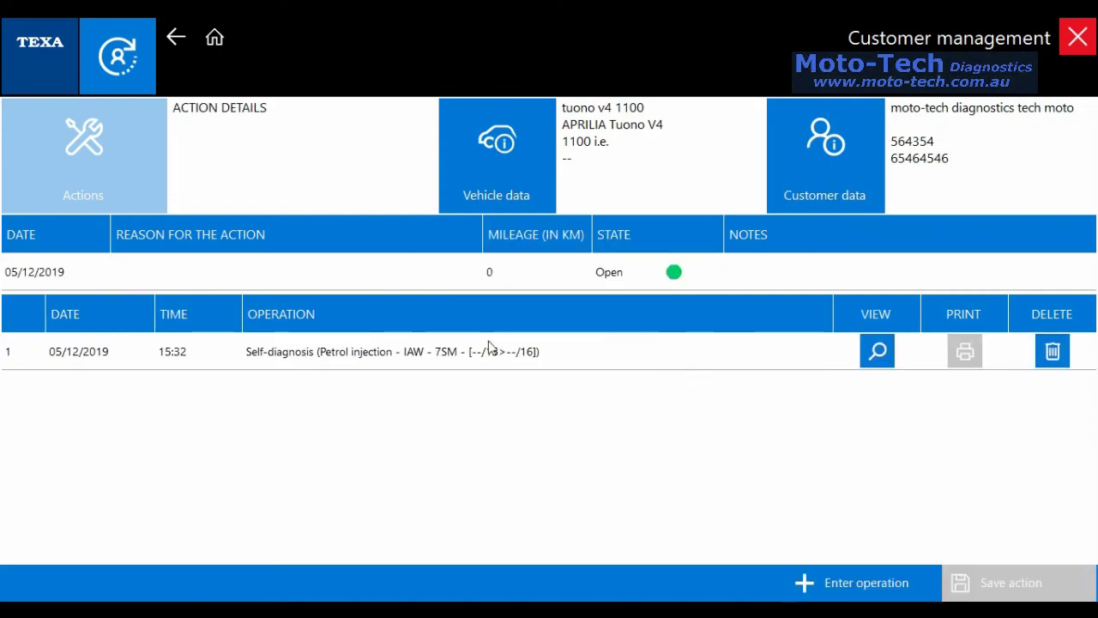
pyautogui.click(878, 352)
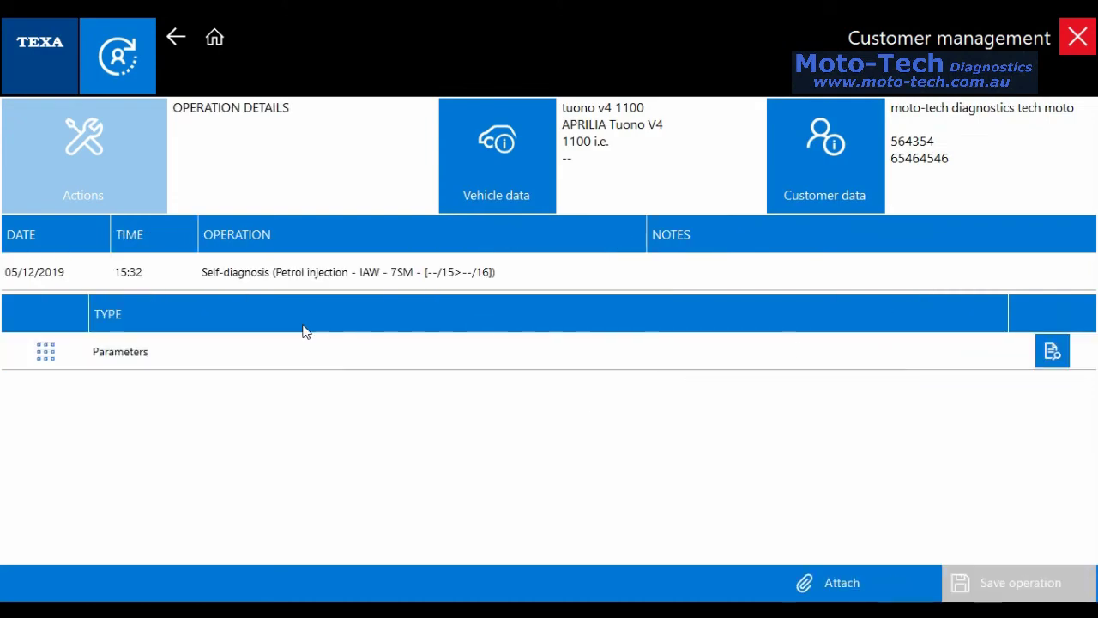
pyautogui.click(45, 356)
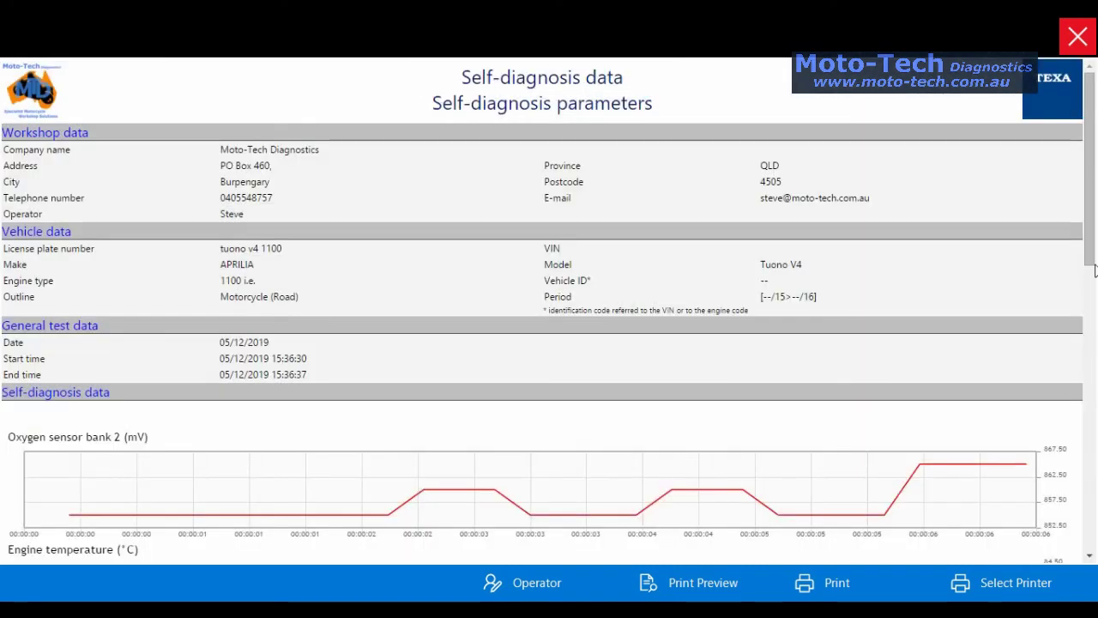
# Confirm the operator shown on the report and generate its print preview
pyautogui.moveTo(1091, 237); pyautogui.dragTo(1092, 507)
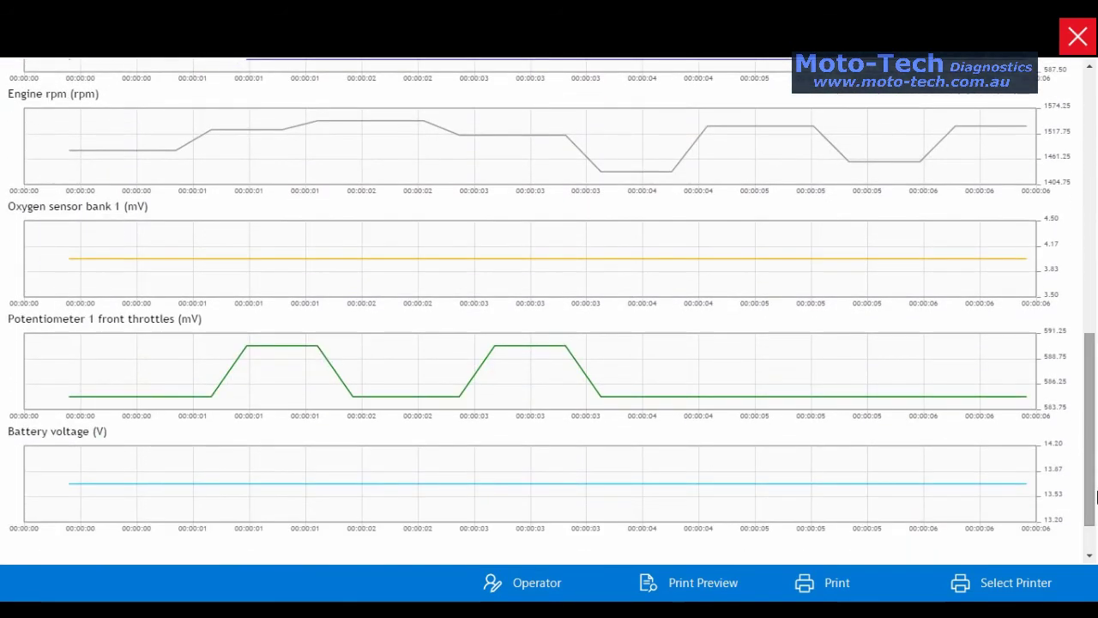
pyautogui.click(521, 587)
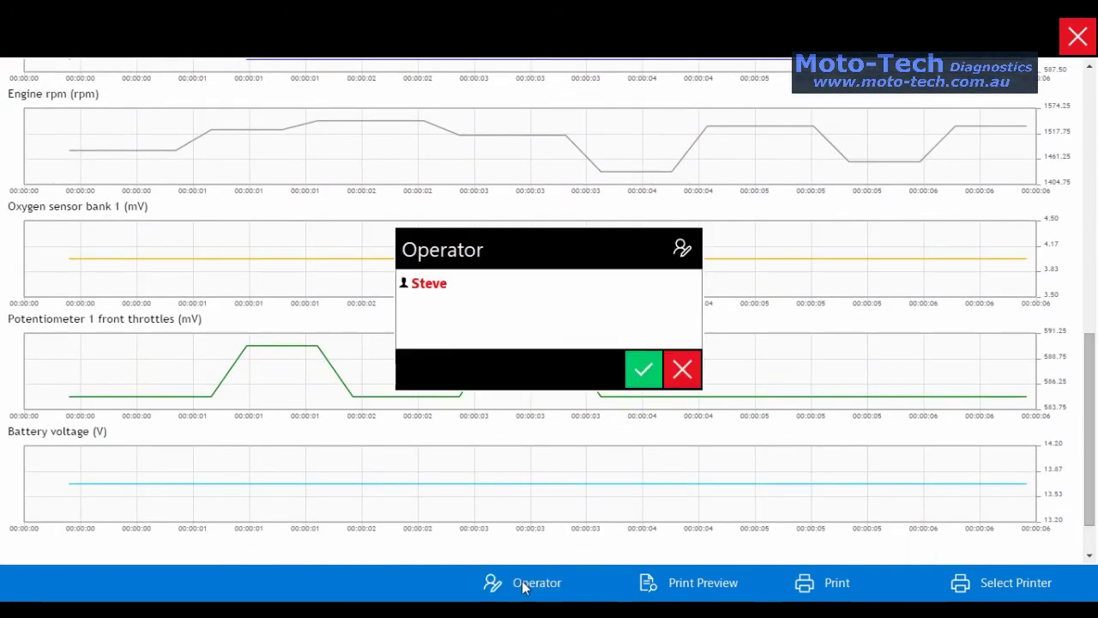
pyautogui.click(642, 370)
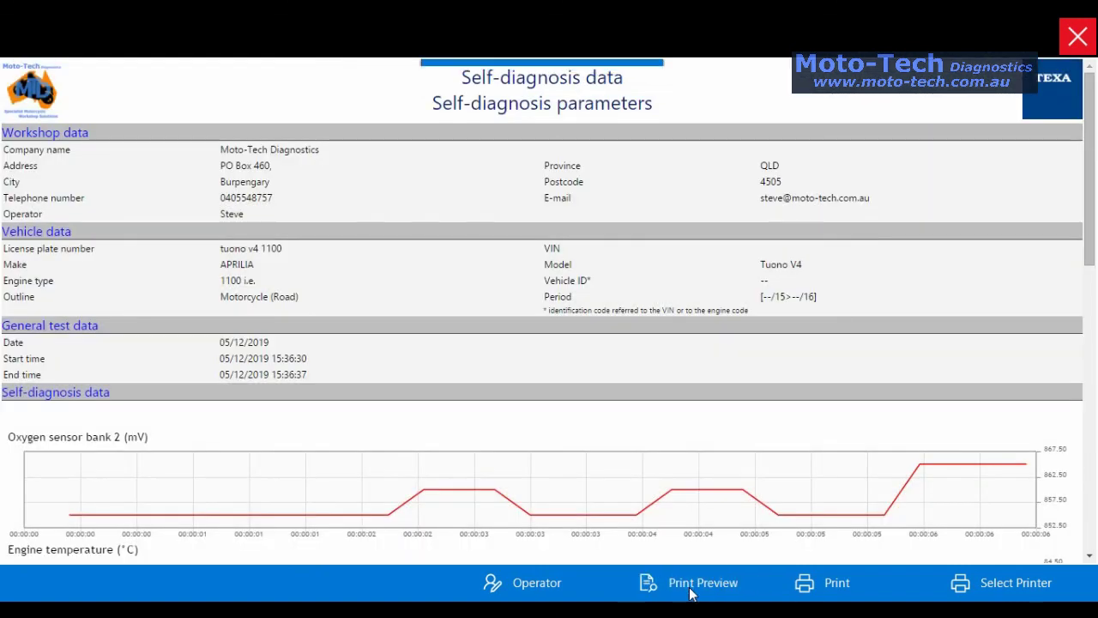
pyautogui.click(692, 587)
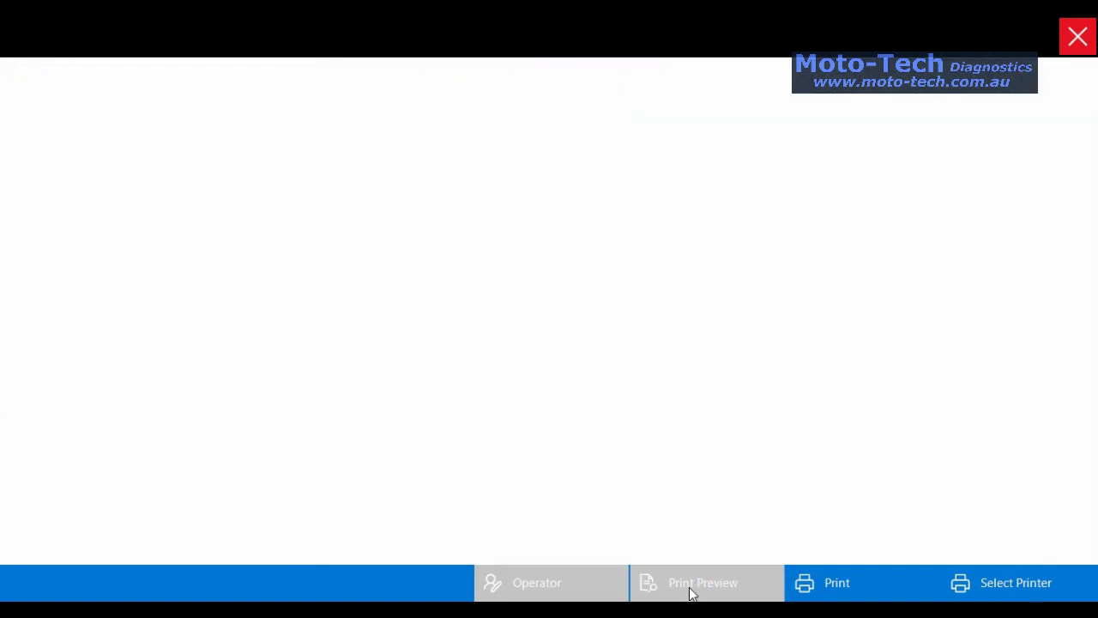